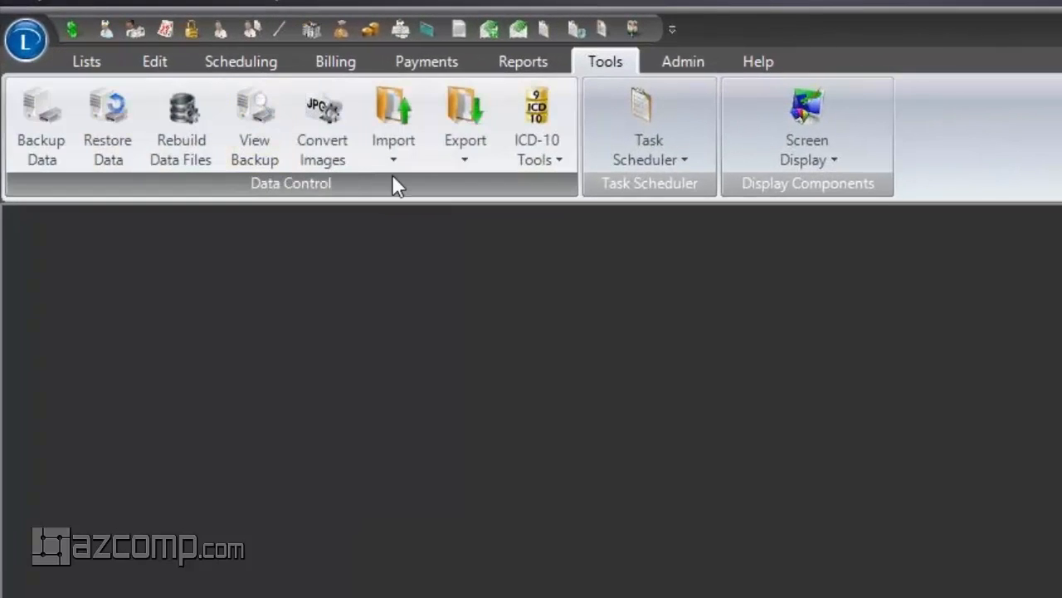
Step: Open the claims settings of the 5 Star Life Ins Co insurance record and choose ICD-10 as its diagnosis code set
left_click(83, 62)
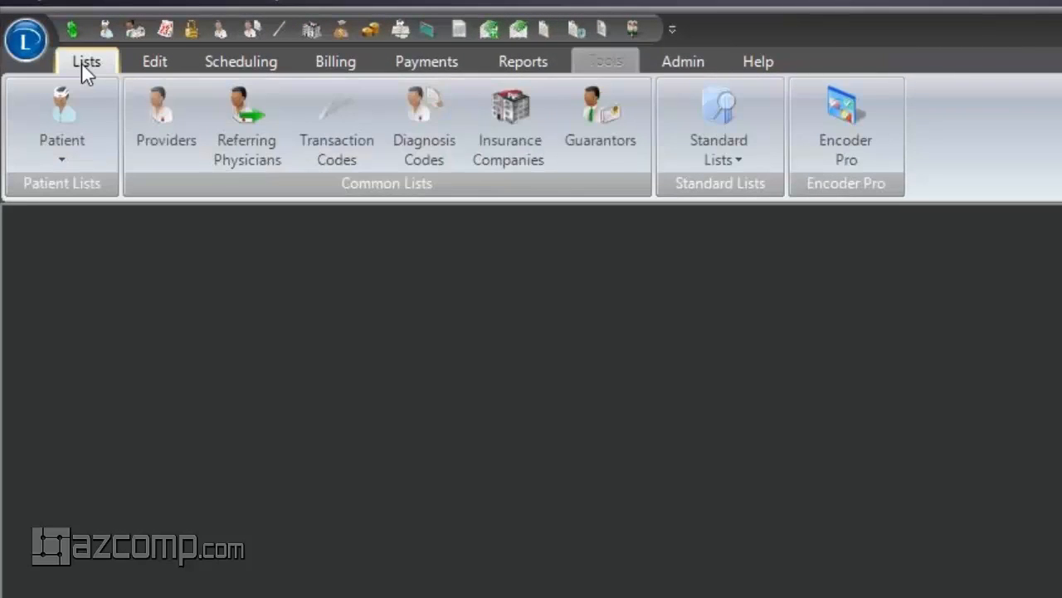
left_click(520, 151)
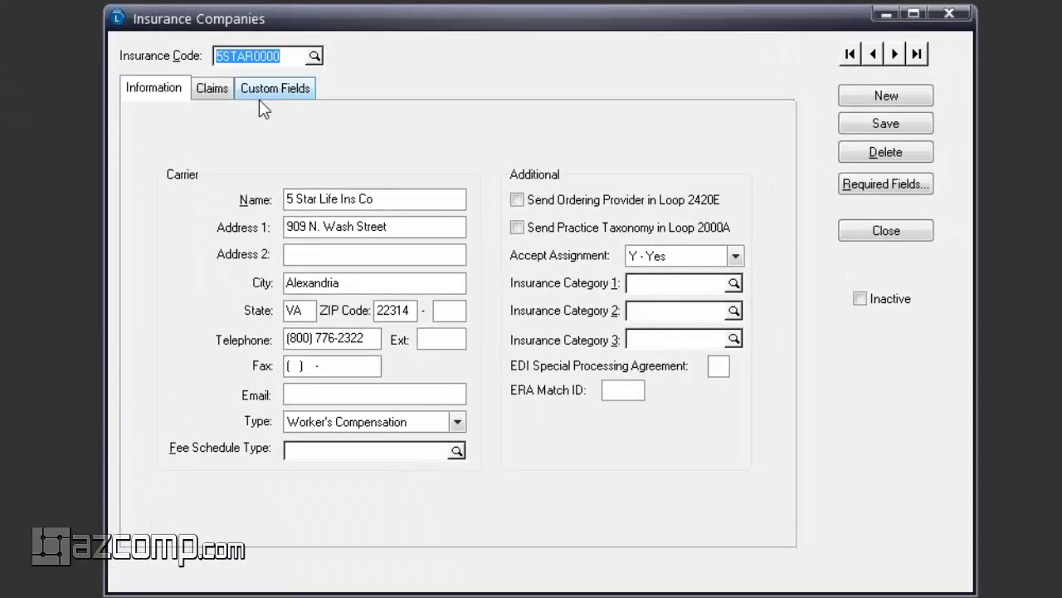
left_click(218, 93)
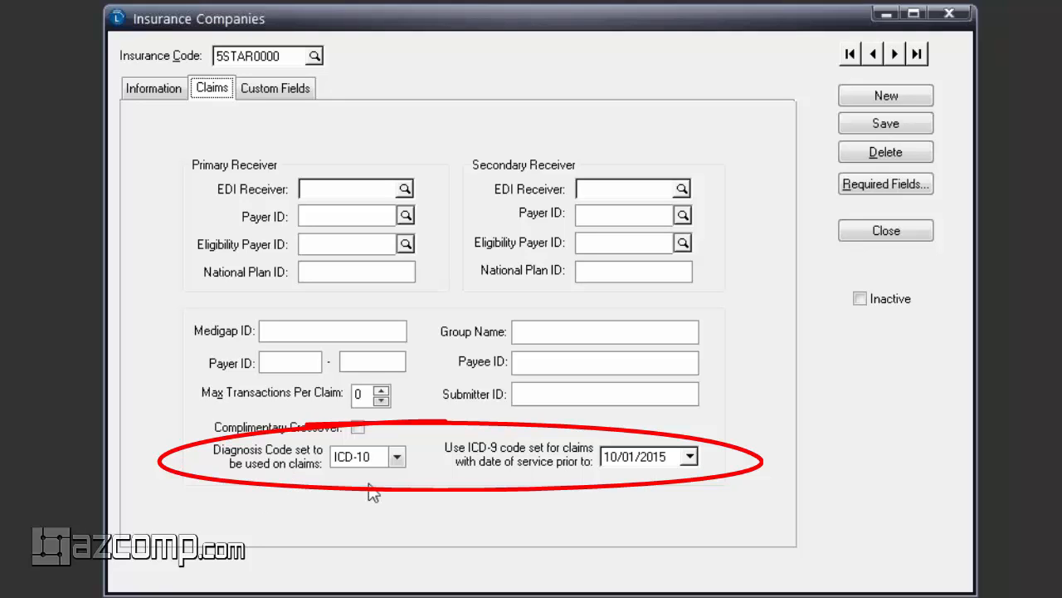
left_click(399, 457)
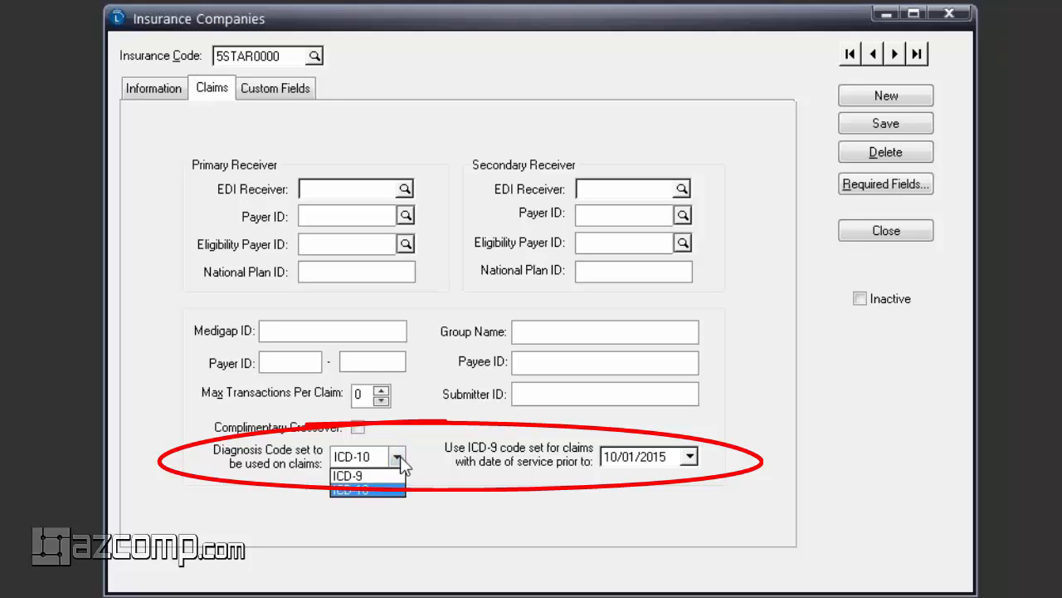
left_click(352, 490)
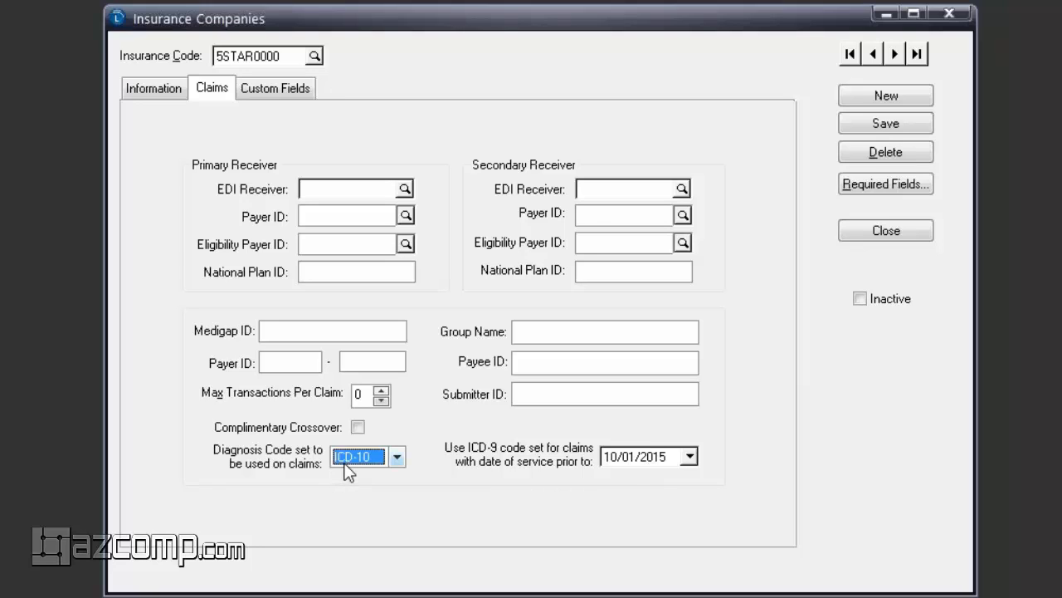
Step: Review the diagnosis code set choices for claims, keep ICD-10 selected and close the insurance company record
left_click(400, 459)
left_click(407, 455)
left_click(398, 456)
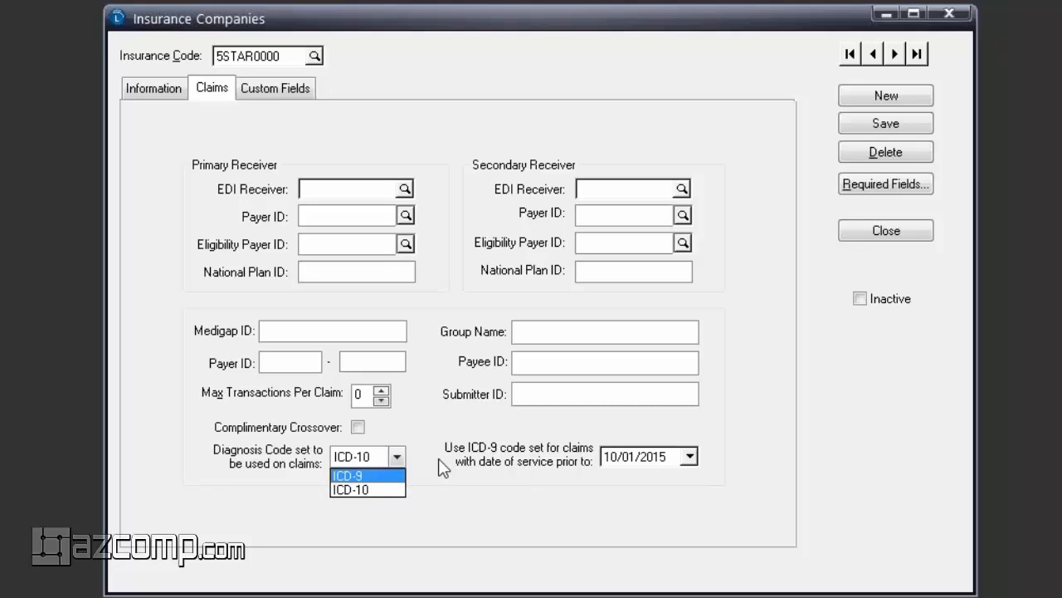
left_click(390, 490)
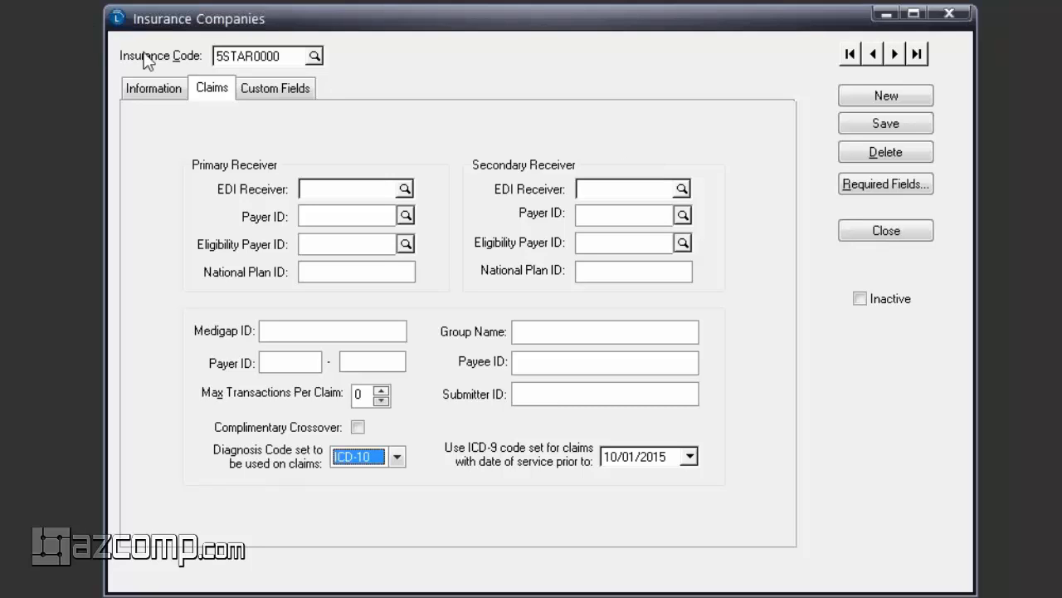
left_click(867, 233)
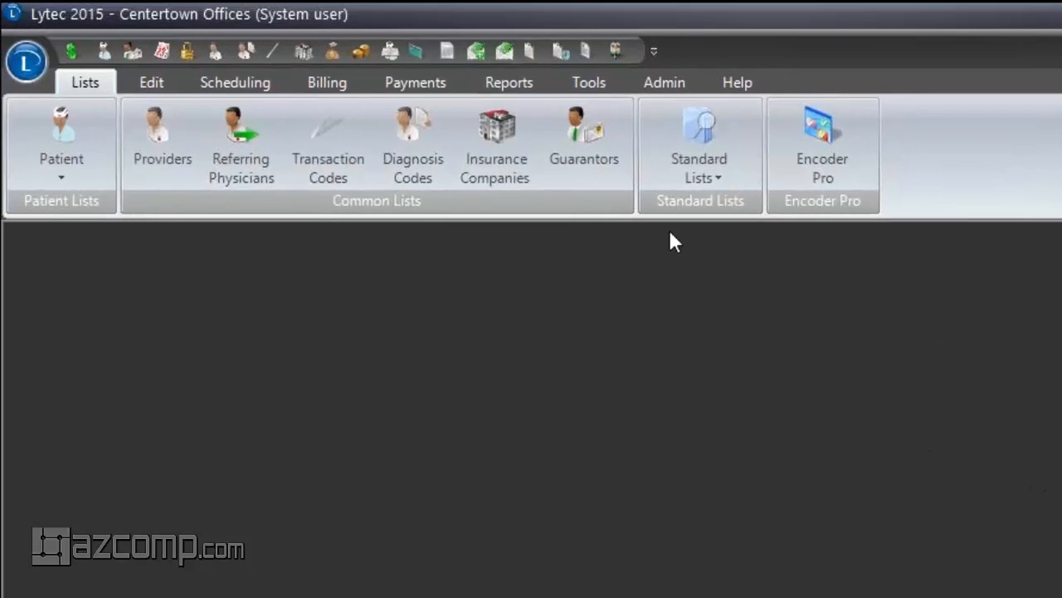
Step: Open the Set Insurance Code Set tool and select all insurance companies in the list
left_click(584, 83)
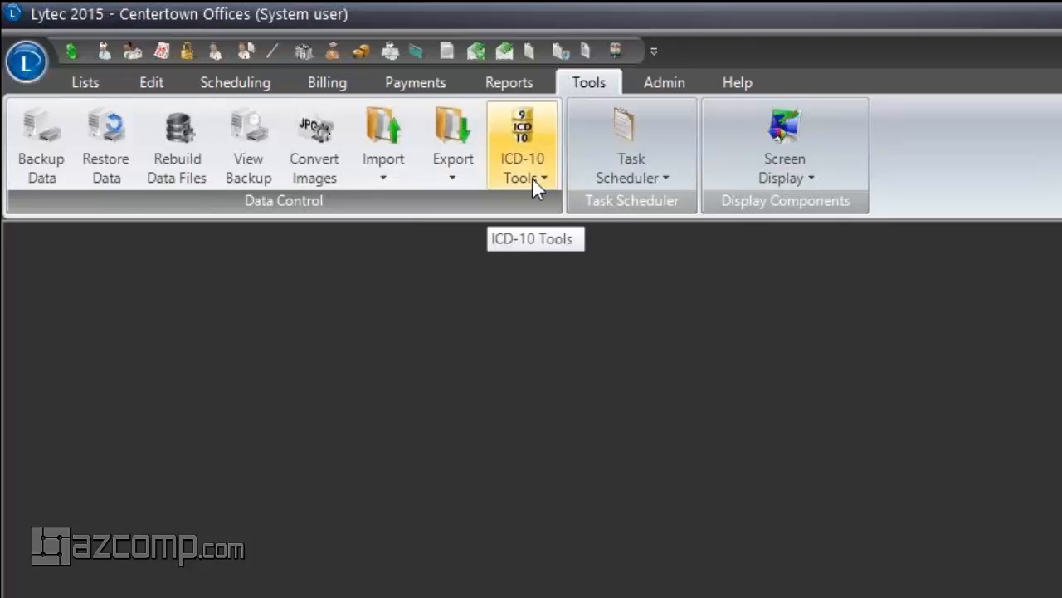
left_click(532, 177)
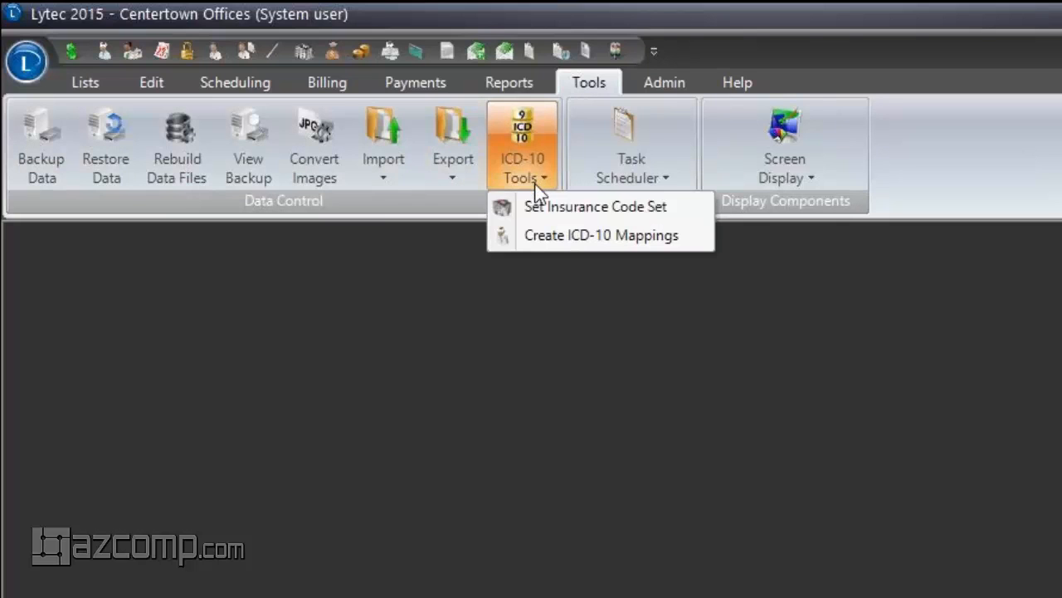
left_click(615, 213)
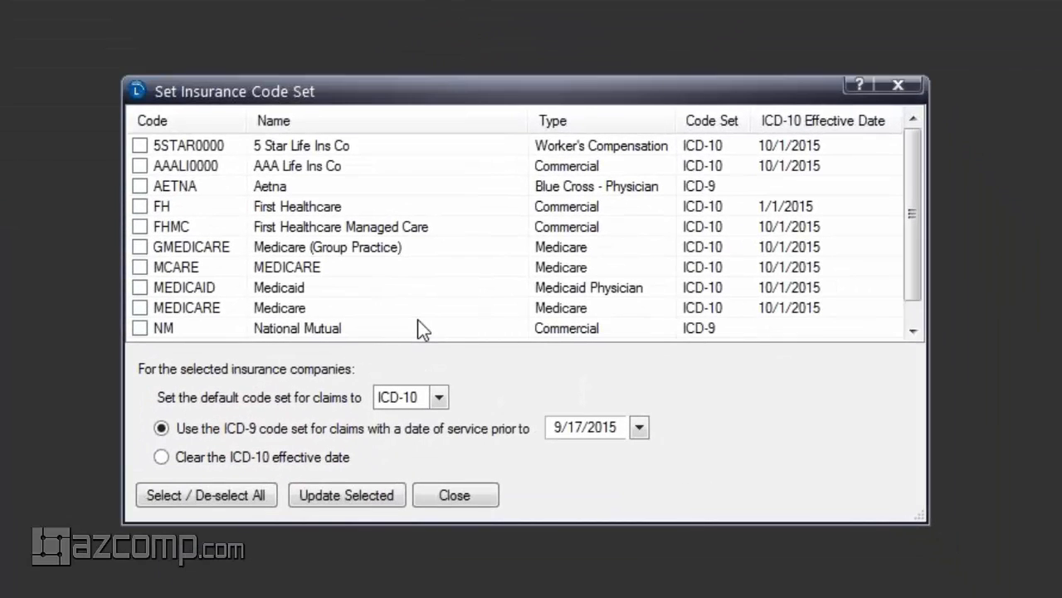
left_click(192, 495)
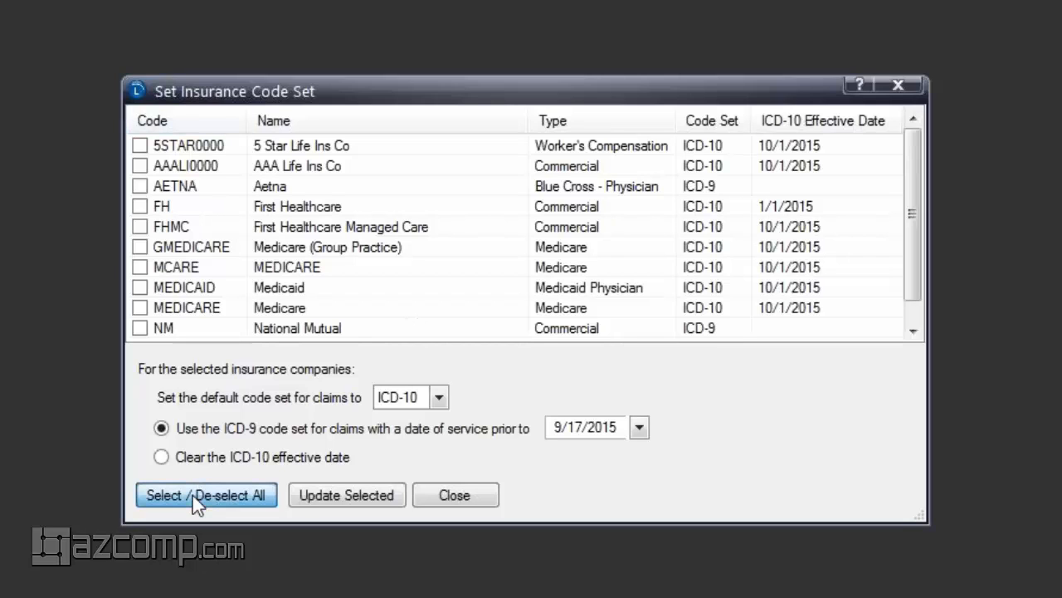
left_click(192, 494)
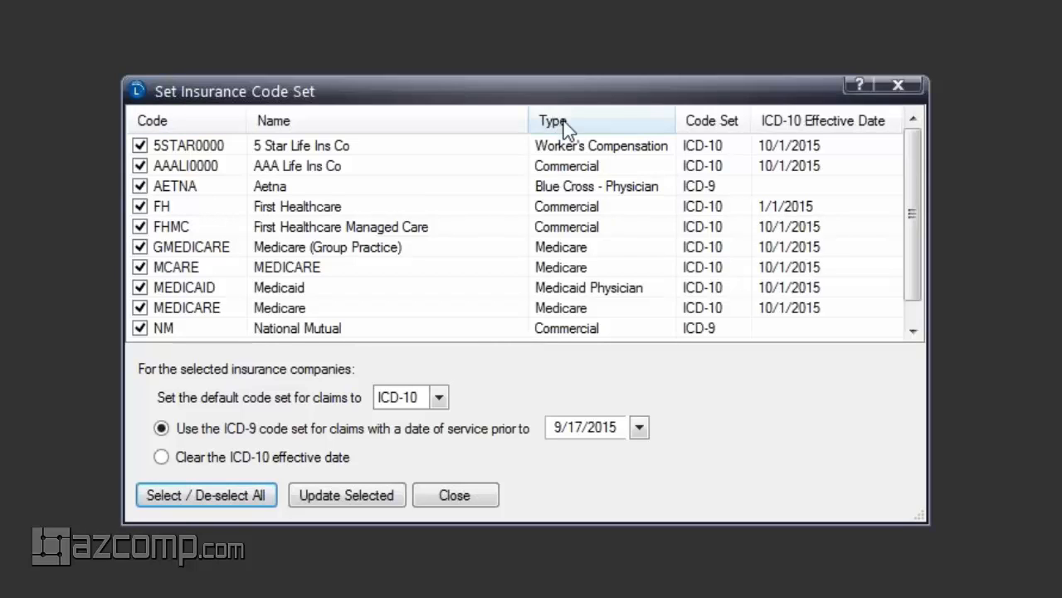
Step: Sort the insurance companies by type and deselect the Worker's Compensation carriers 5STAR0000 and SUPHEALTH
left_click(588, 124)
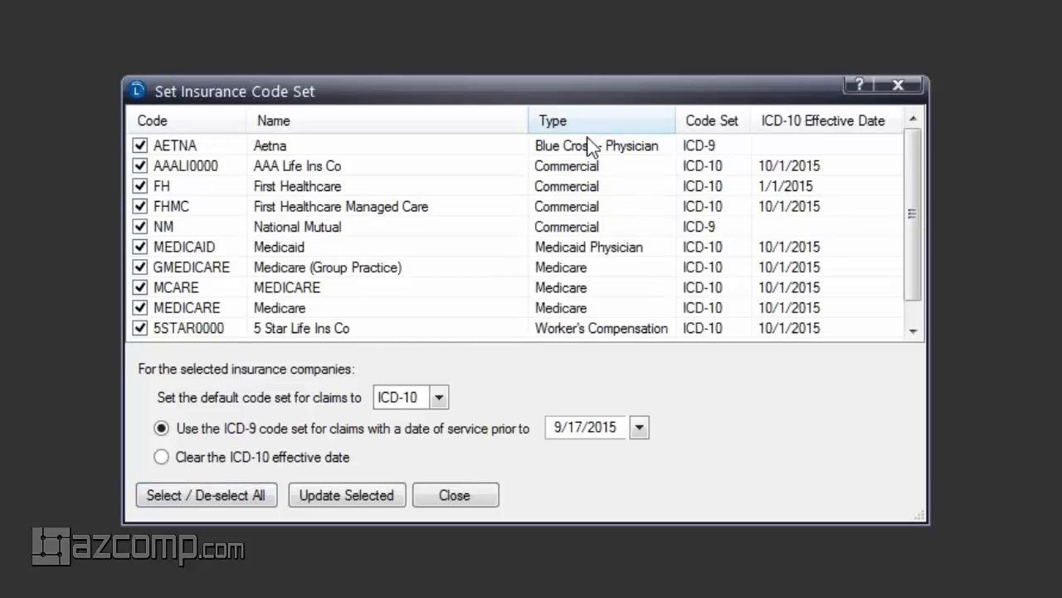
left_click_drag(911, 213, 913, 237)
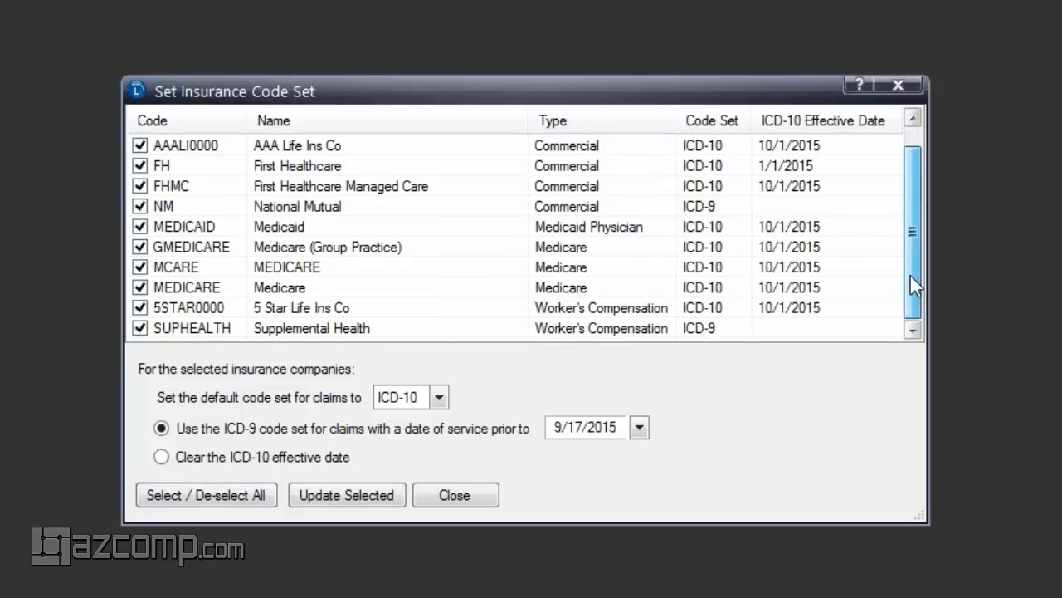
left_click(139, 308)
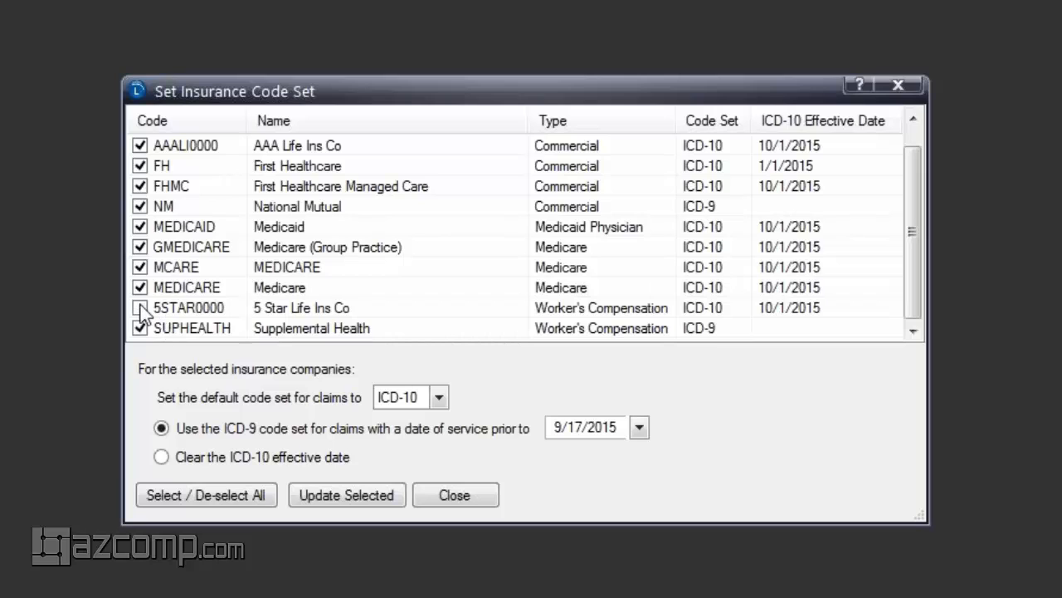
left_click(139, 328)
Step: Update the selected companies to default to ICD-10, using ICD-9 for dates of service prior to 10/1/2015
left_click(414, 397)
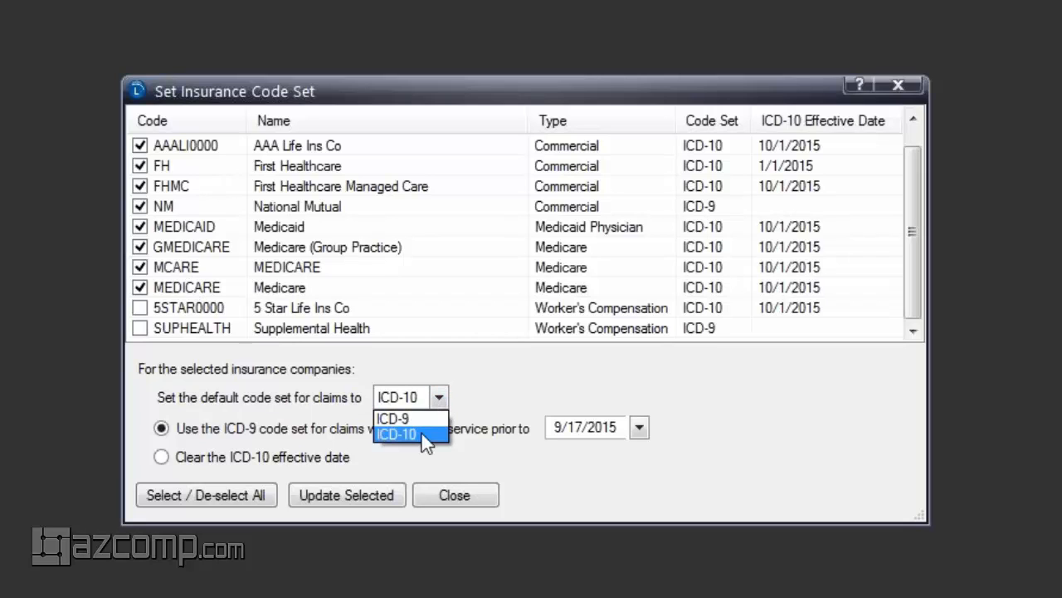
left_click(410, 435)
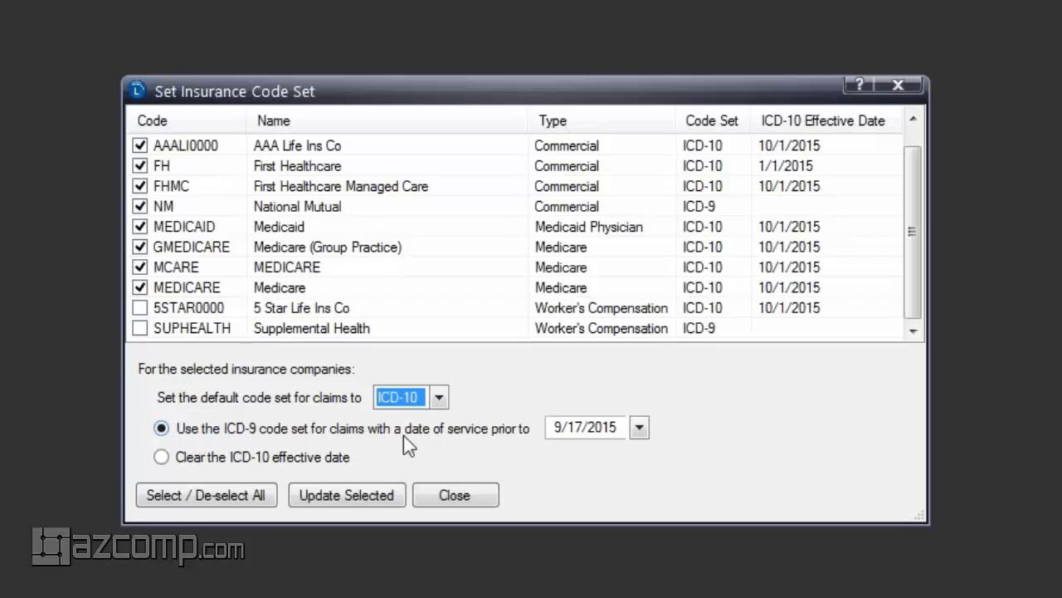
left_click(551, 429)
type("10")
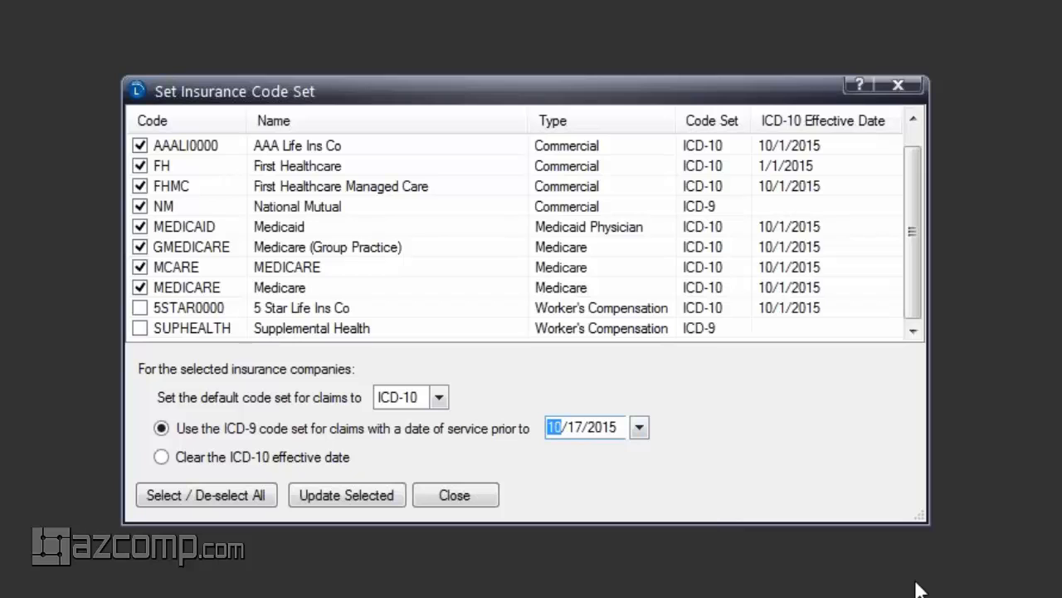
left_click(572, 430)
type("1")
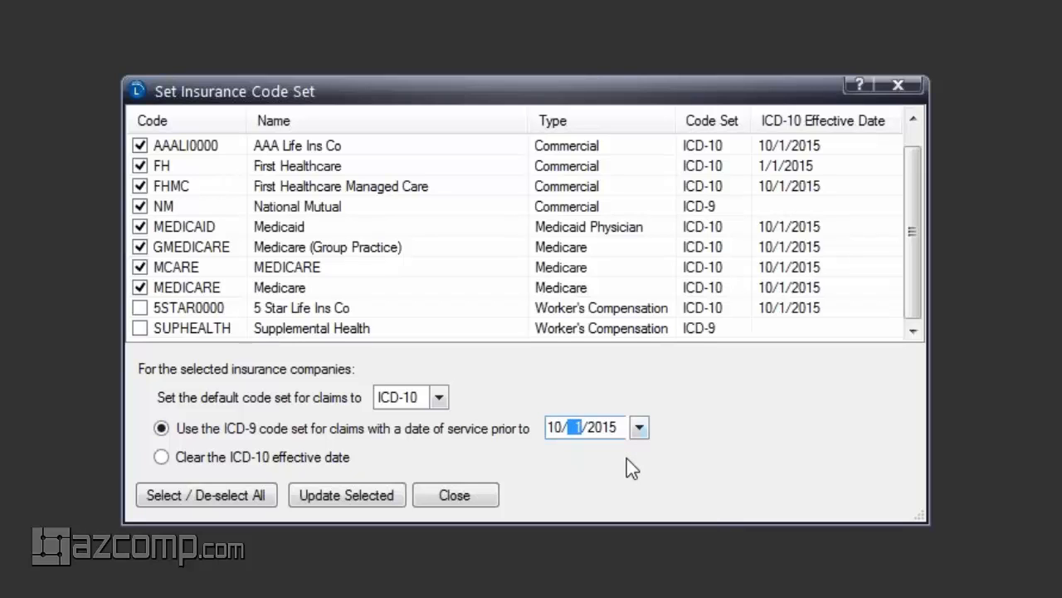
left_click(344, 493)
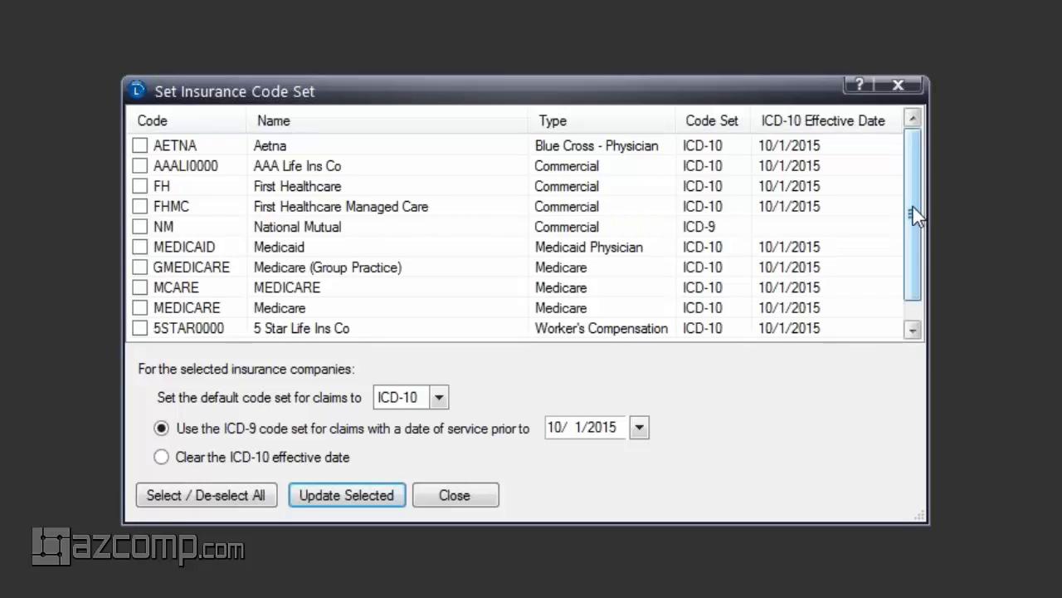
Step: Update Supplemental Health and National Mutual to the default code set ICD-9, check the list and close the code set tool
scroll(917, 214, "down", 1)
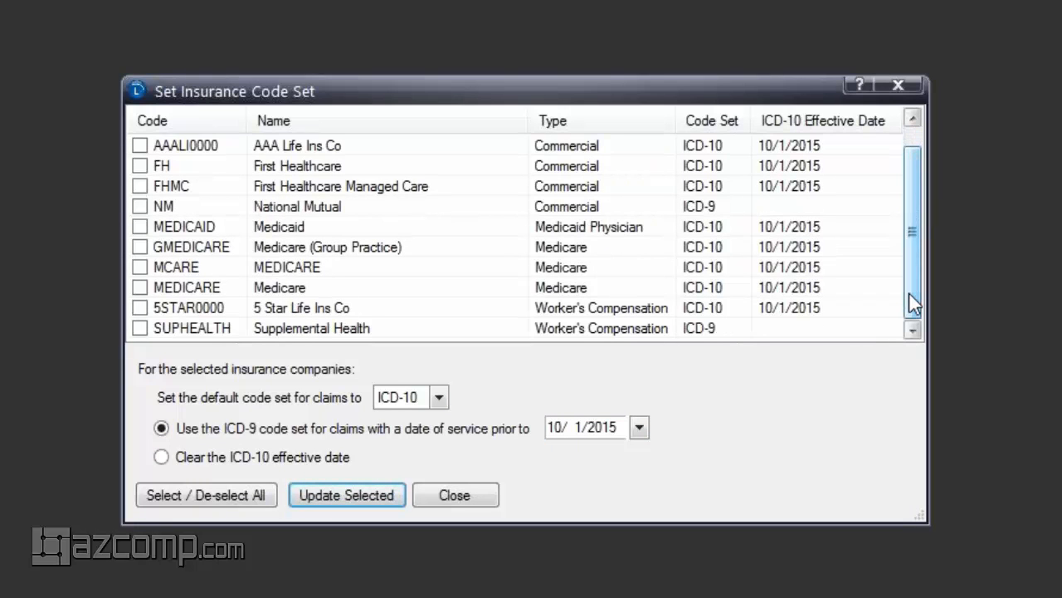
left_click(147, 328)
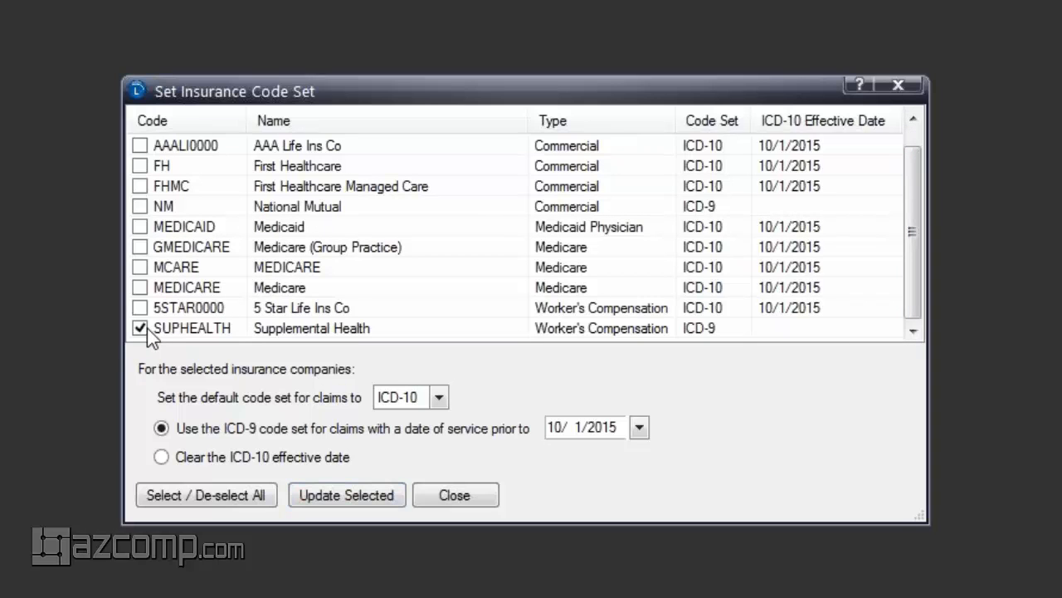
left_click(141, 207)
left_click(440, 397)
left_click(402, 417)
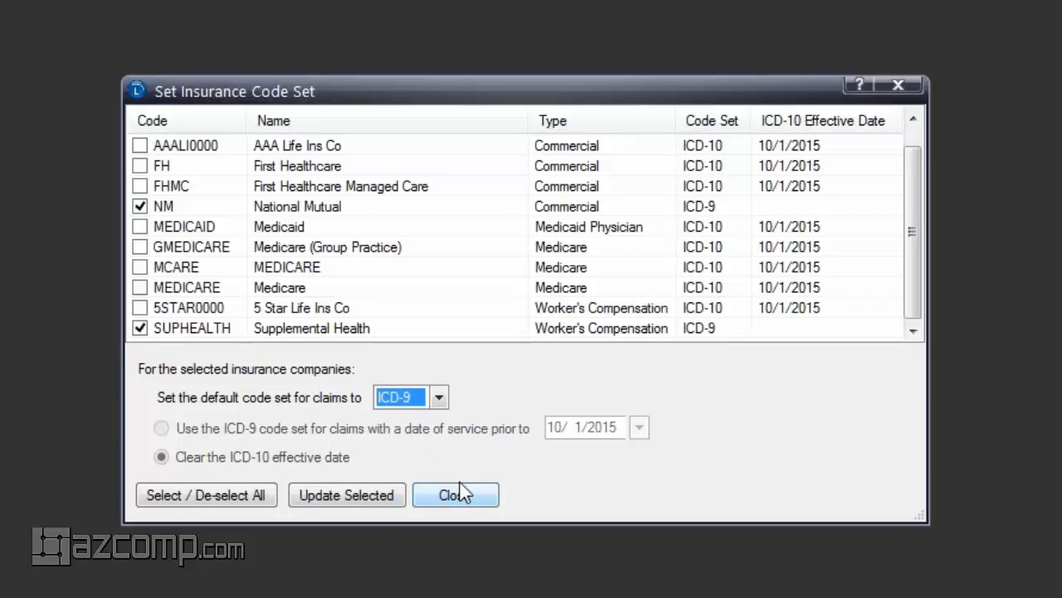
left_click(369, 499)
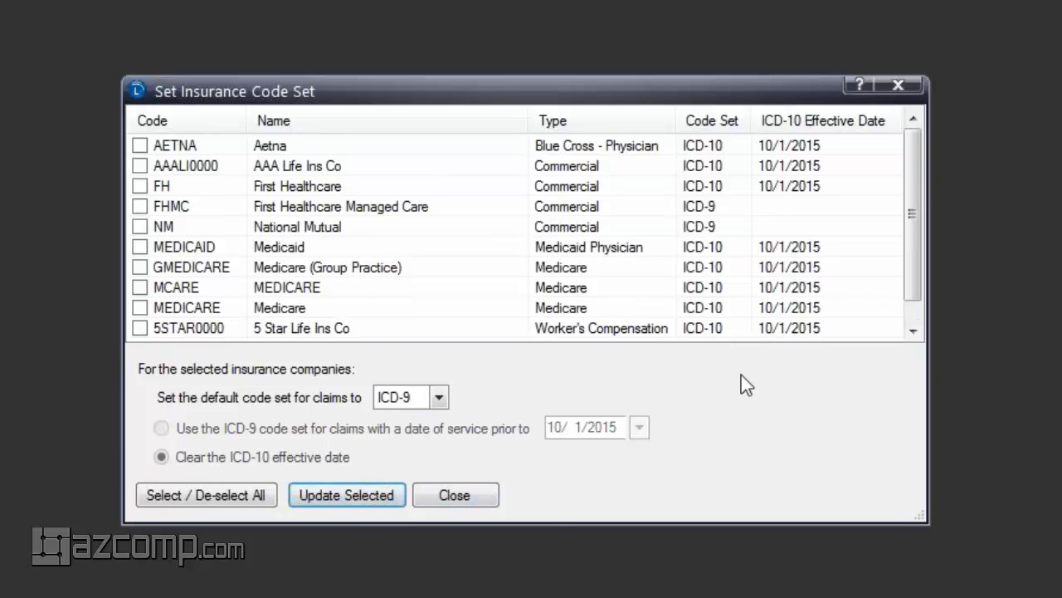
scroll(913, 249, "down", 1)
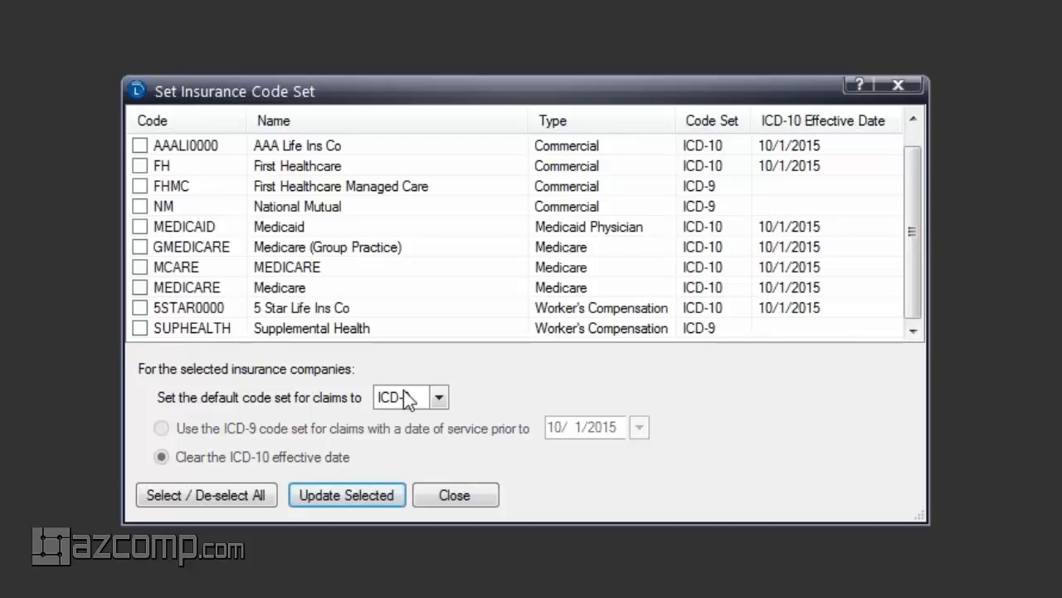
left_click(472, 495)
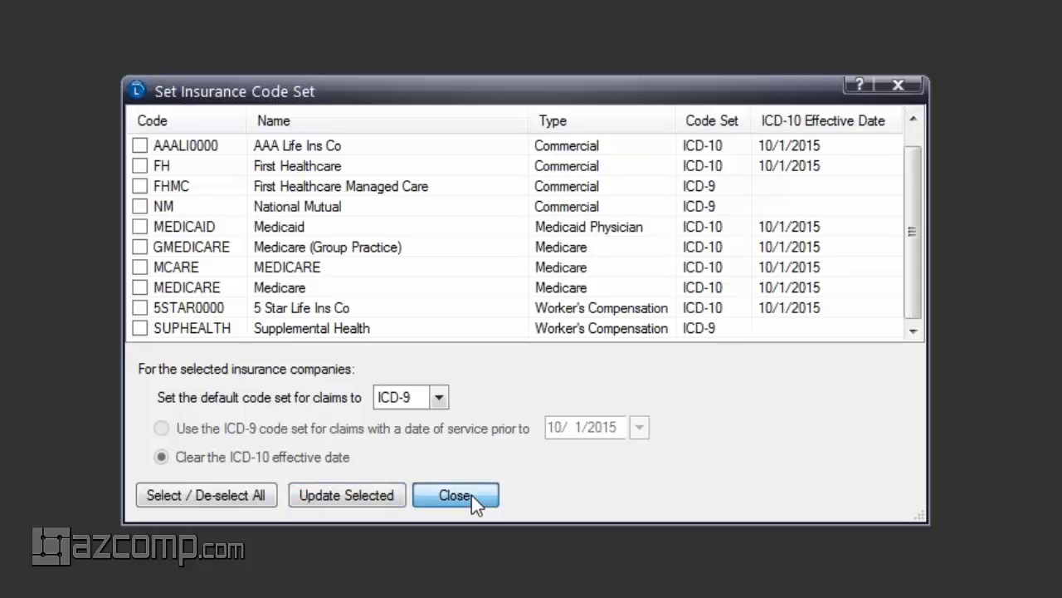
left_click(471, 495)
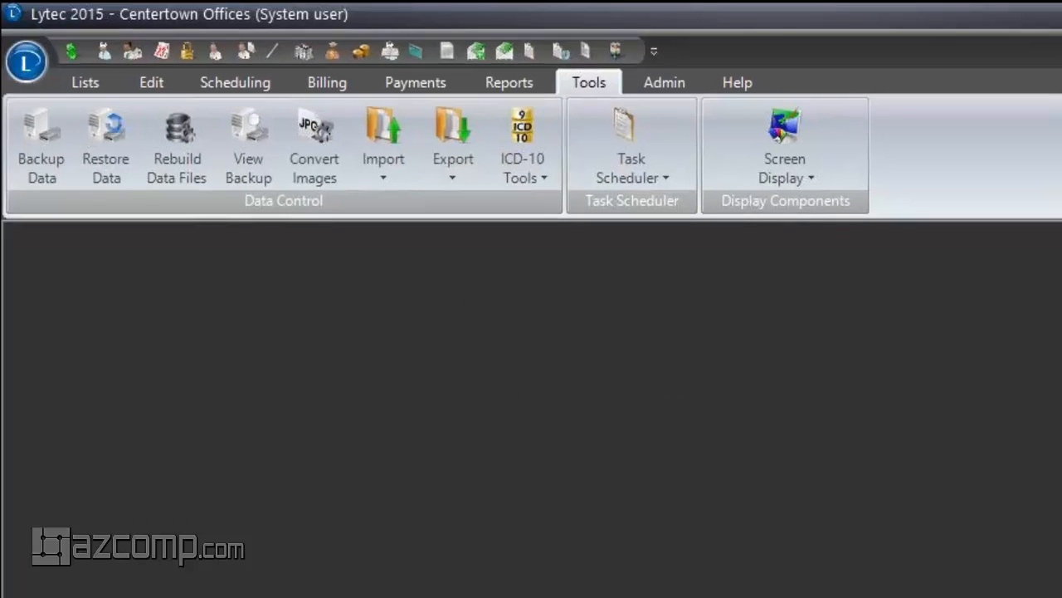
Step: Open the diagnosis codes list and start a new diagnosis code R10.0
left_click(88, 83)
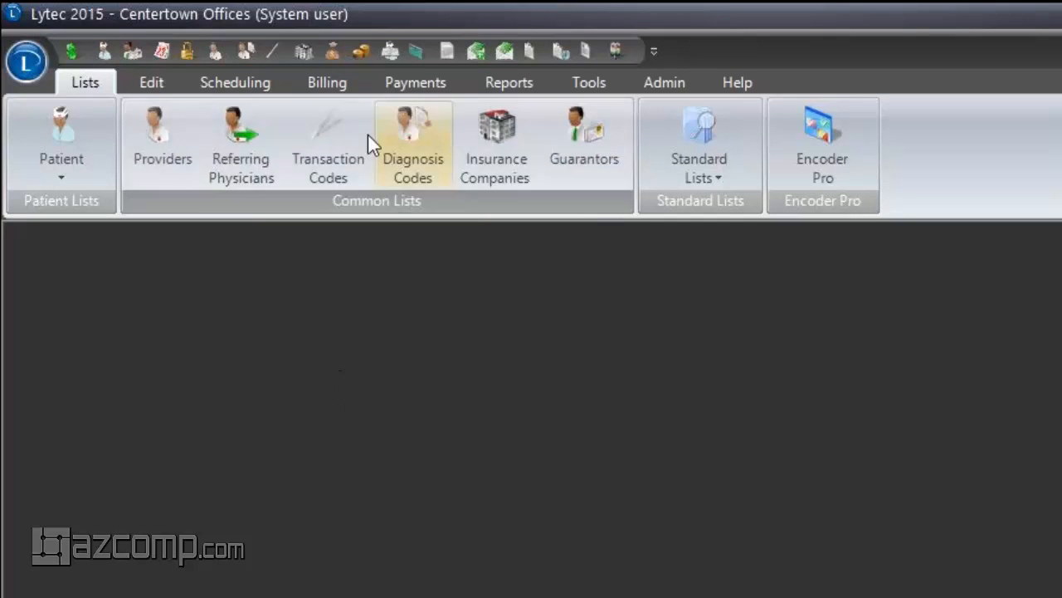
left_click(411, 154)
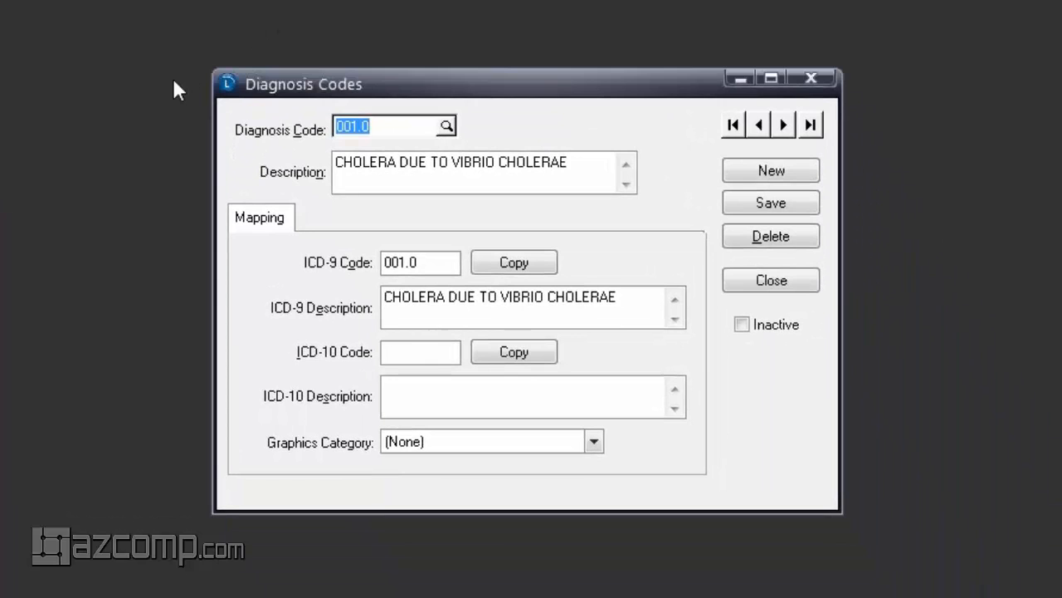
left_click(777, 176)
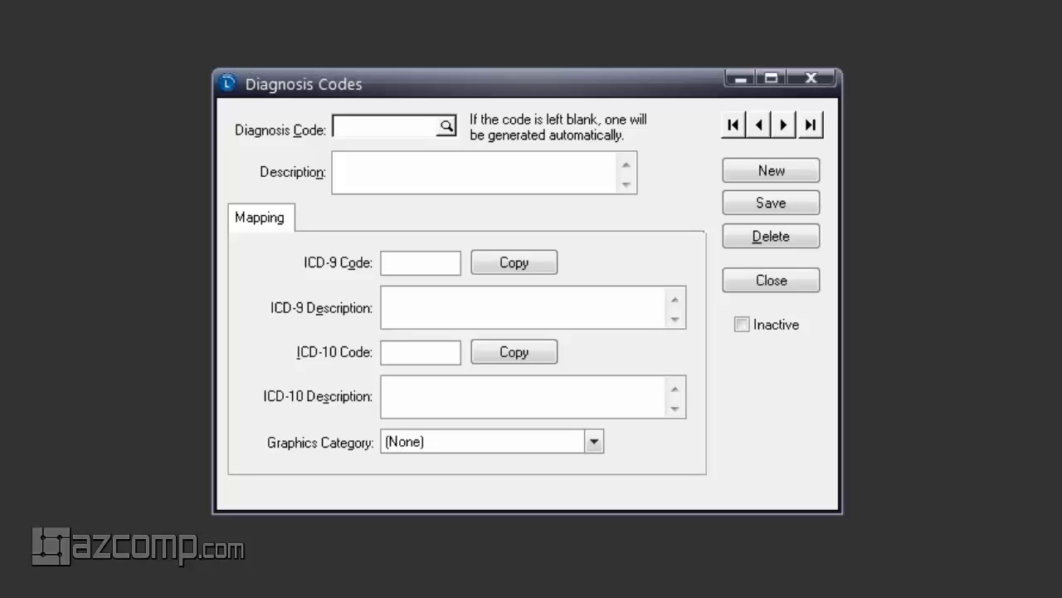
type("R10.0")
key("Tab")
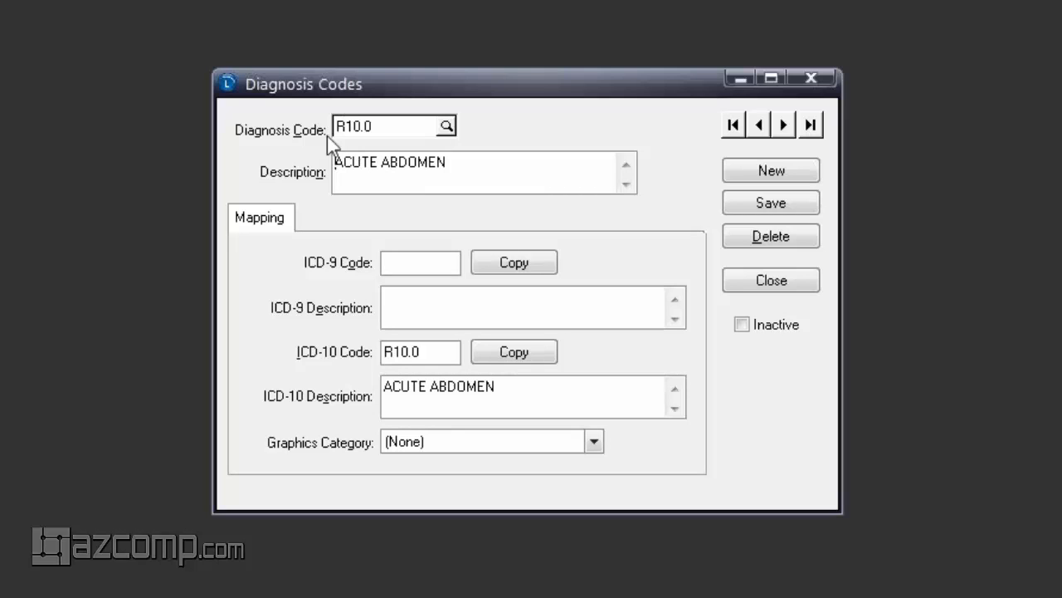
Step: Re-enter the .0 ending of the R10.0 code, extend the description to ACUTE ABDOMEN PAIN and copy it to the ICD-10 mapping
left_click(365, 126)
key("BackSpace")
key("BackSpace")
type(".0")
type("Pain")
key("BackSpace")
key("BackSpace")
key("BackSpace")
type("AIN")
left_click(516, 356)
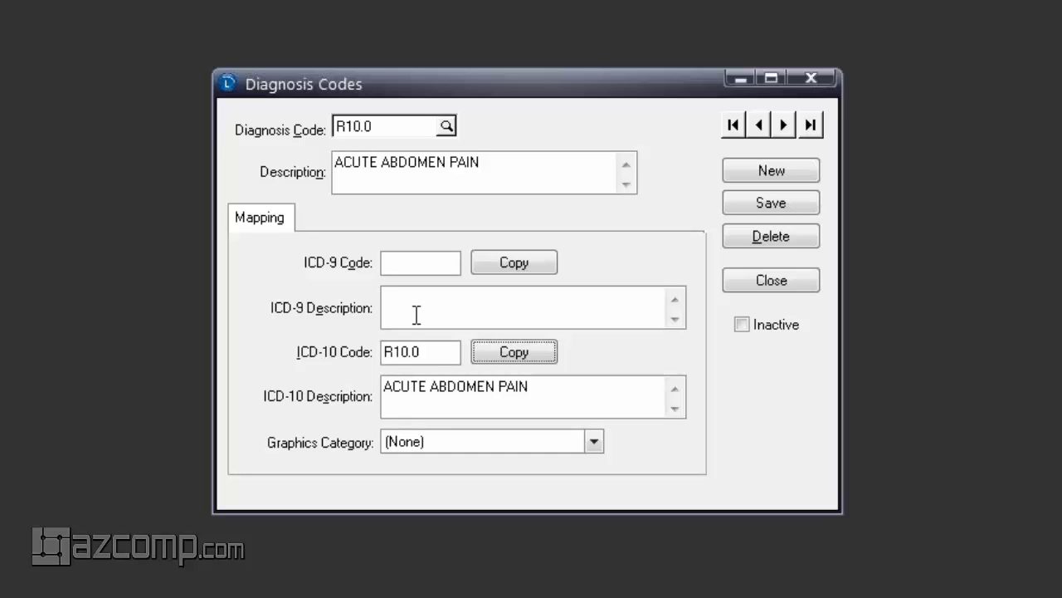
Step: Map the R10.0 diagnosis to ICD-9 code 789.00 with the ICD-9 description "Acute Abdominal Pain"
left_click(415, 263)
type("789.00")
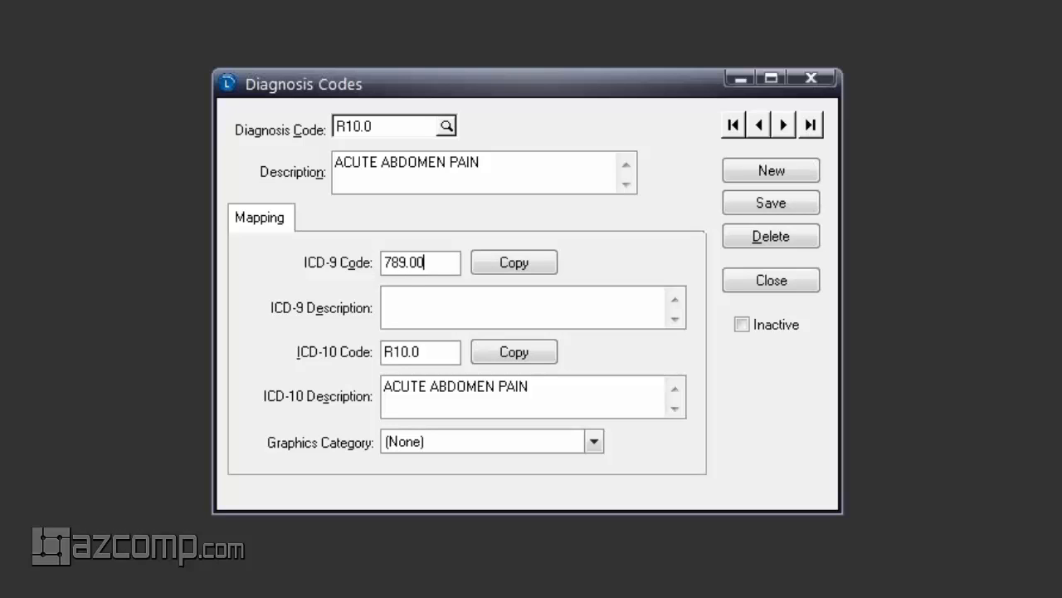
left_click(414, 295)
type("Acute Abdominal Pain")
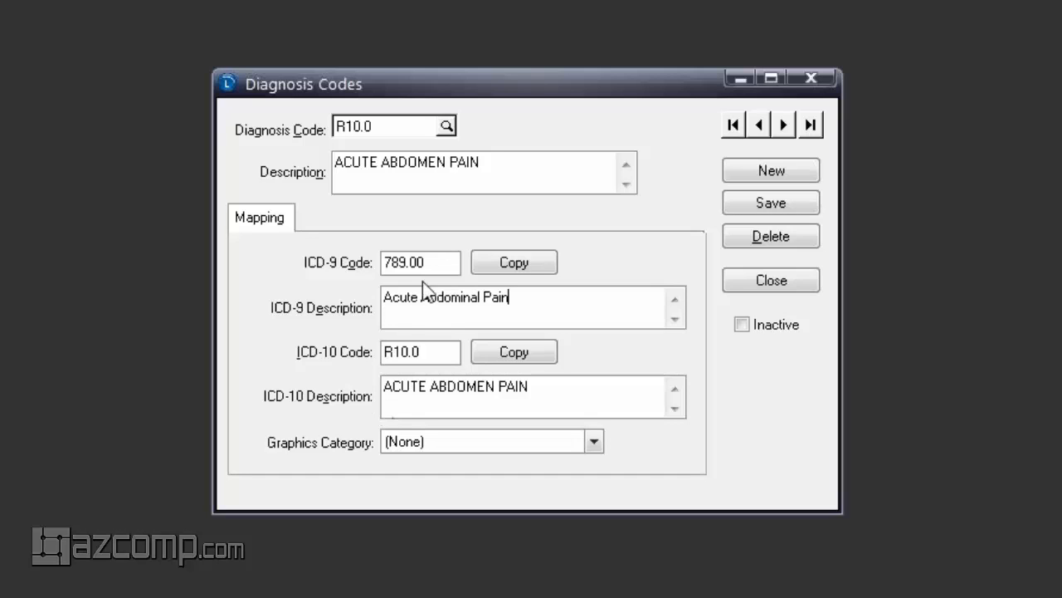
Step: Save the R10.0 diagnosis code and close the diagnosis codes window
left_click(756, 209)
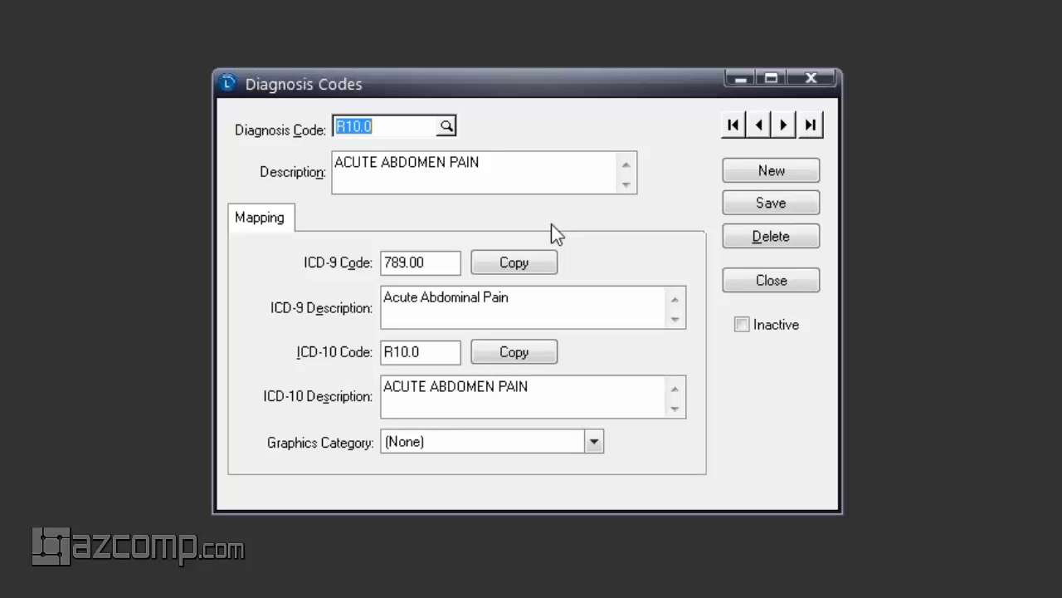
left_click(760, 286)
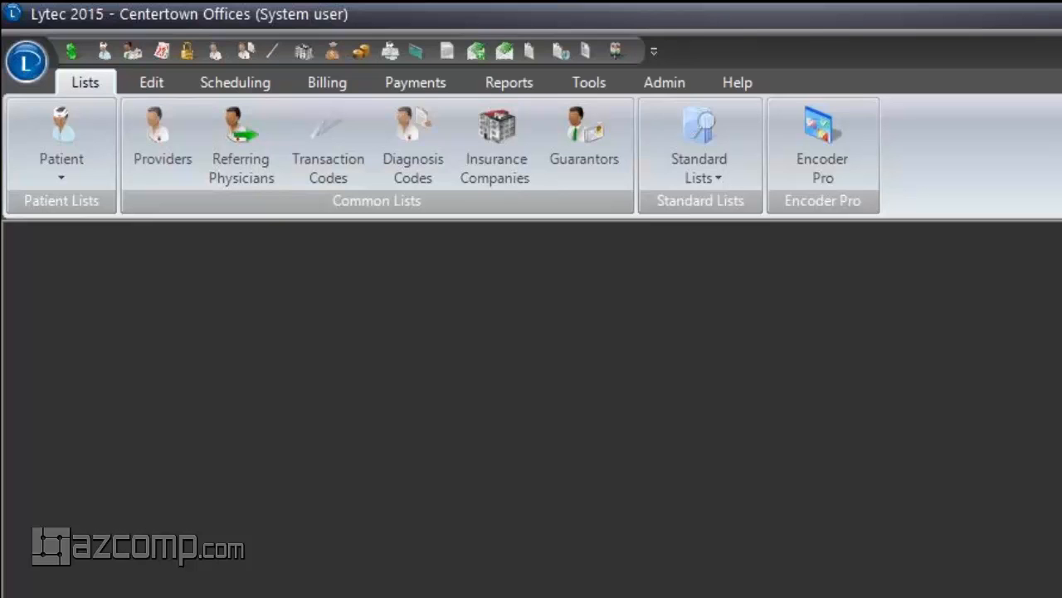
Step: Open the Create ICD-10 Mappings tool and show its 1:1 mappings
left_click(594, 84)
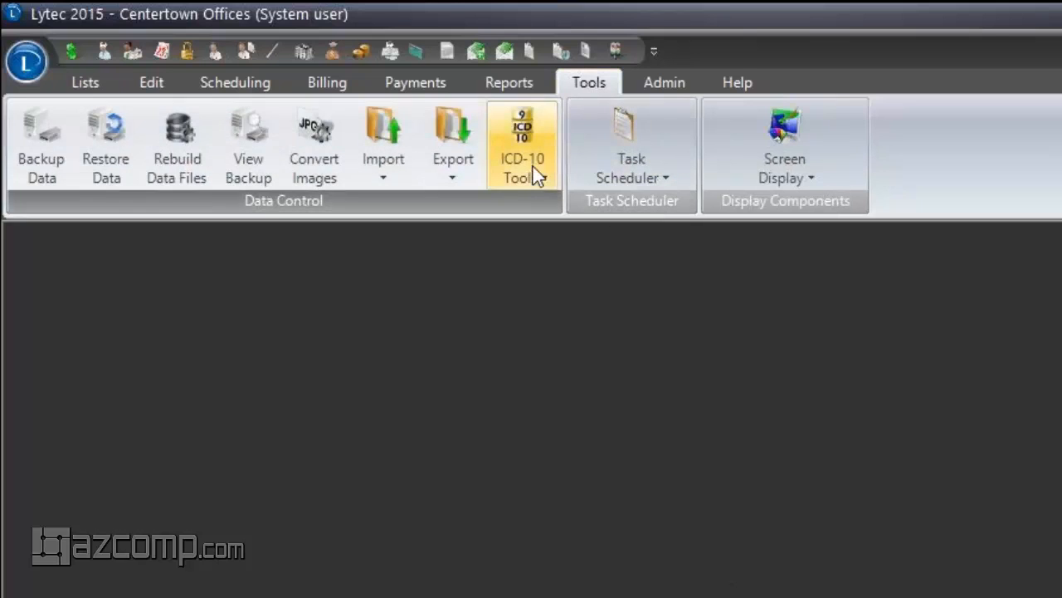
left_click(527, 185)
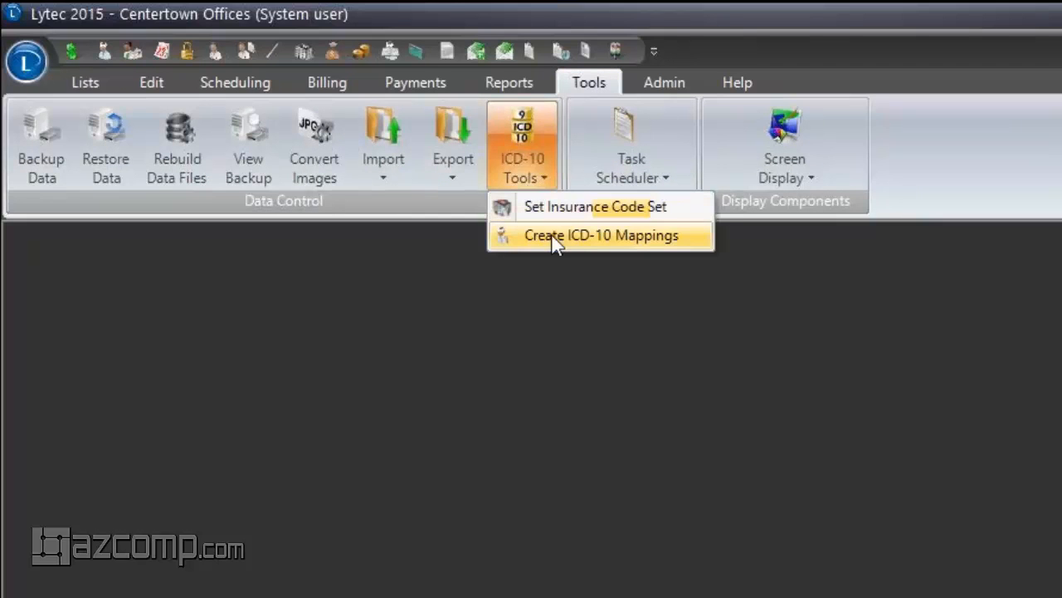
left_click(611, 236)
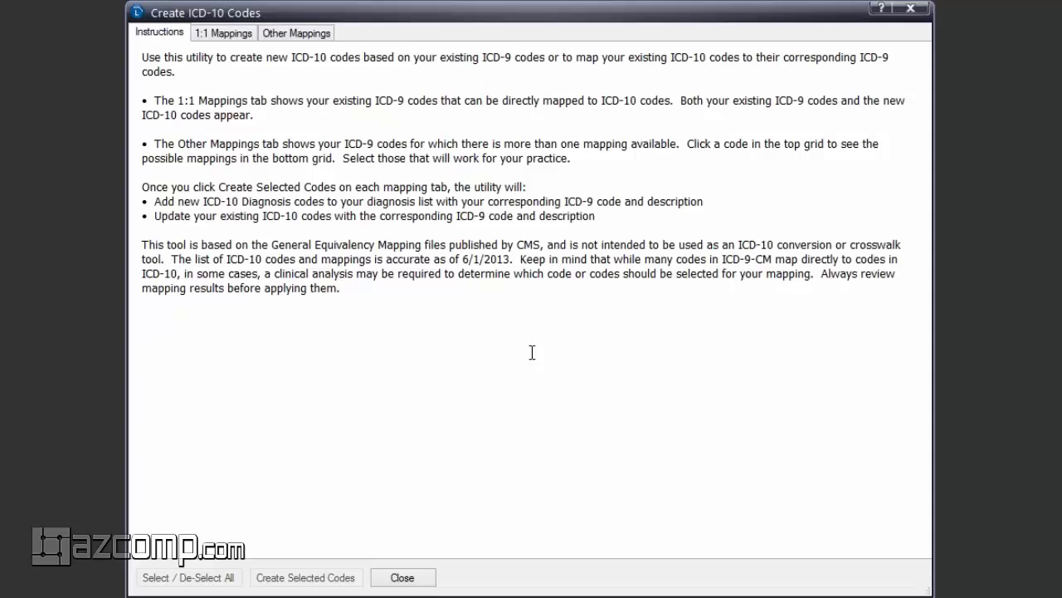
left_click(224, 35)
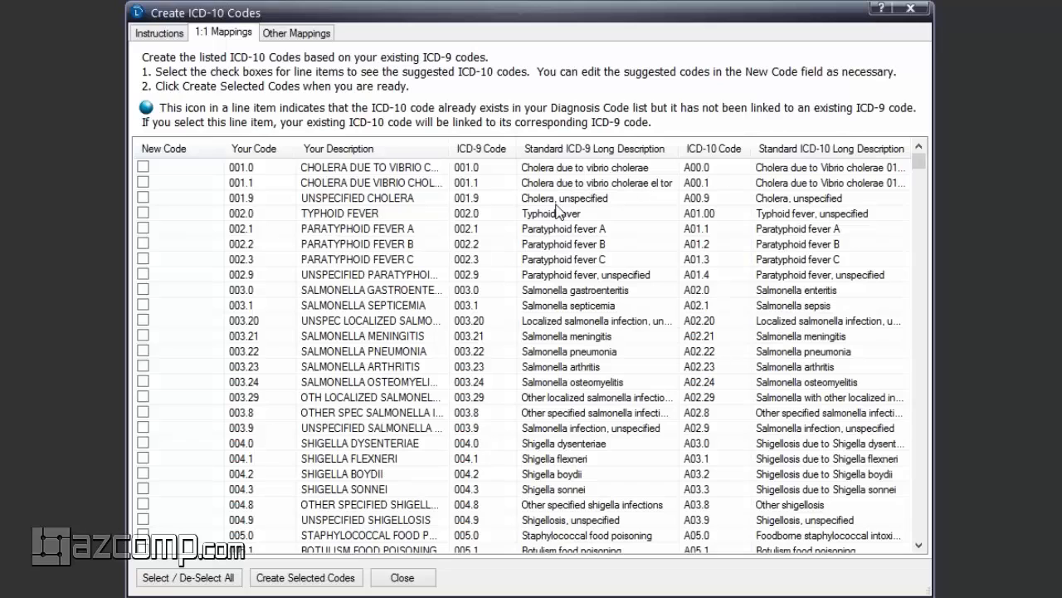
Step: Select the 1:1 mapping from ICD-9 code 002.0 Typhoid Fever to A01.00 and create the selected code
left_click(143, 214)
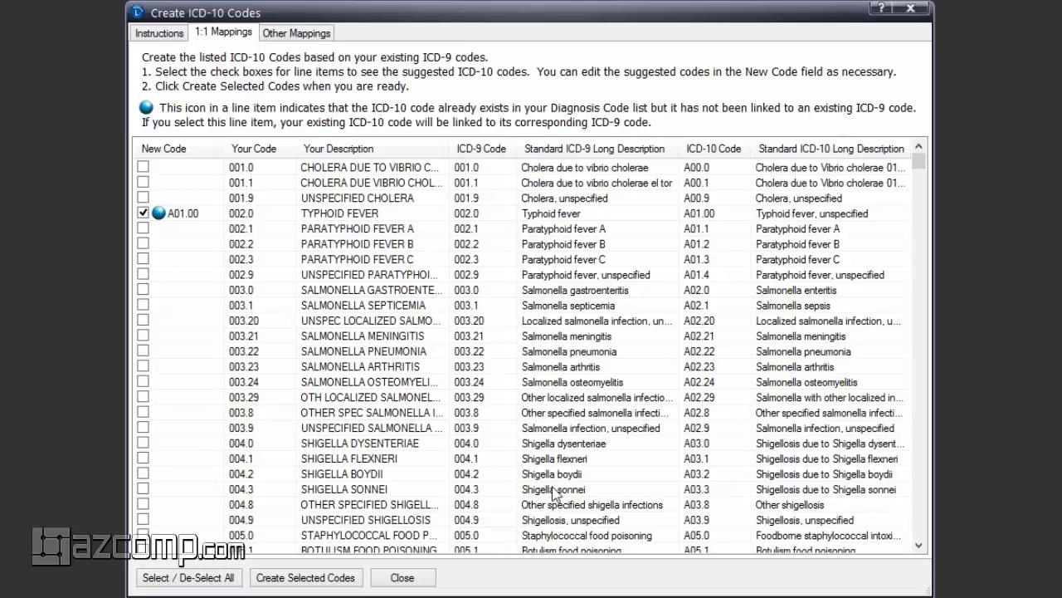
scroll(552, 481, "down", 3)
scroll(552, 482, "down", 4)
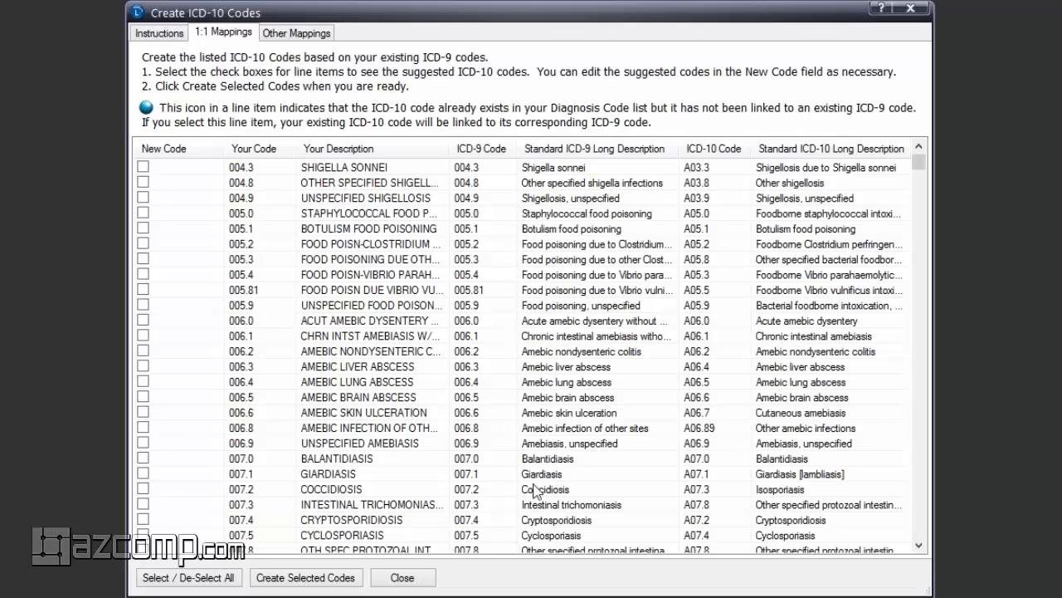
scroll(548, 477, "up", 7)
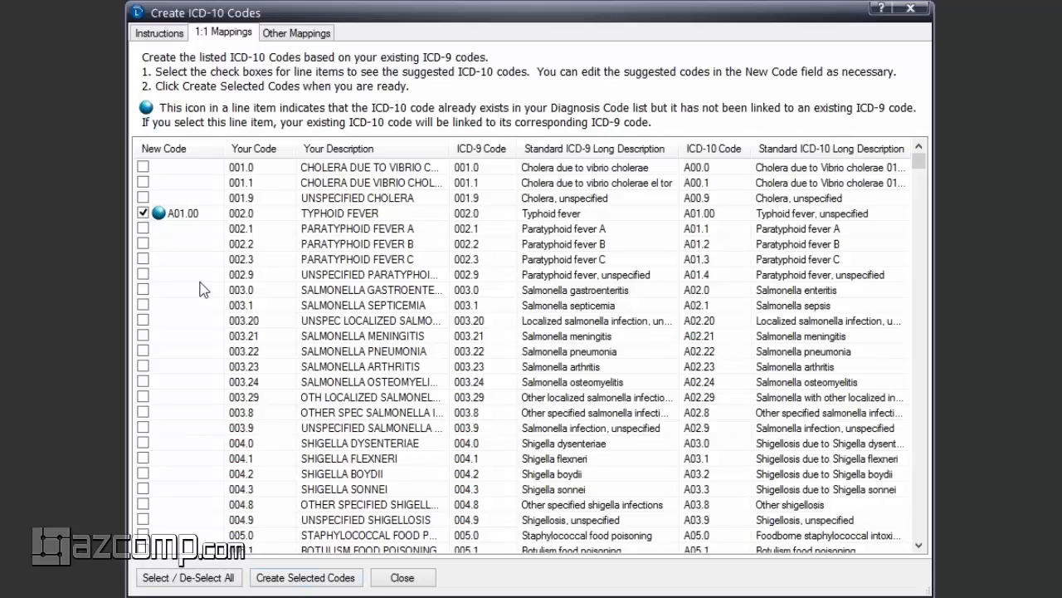
left_click(296, 581)
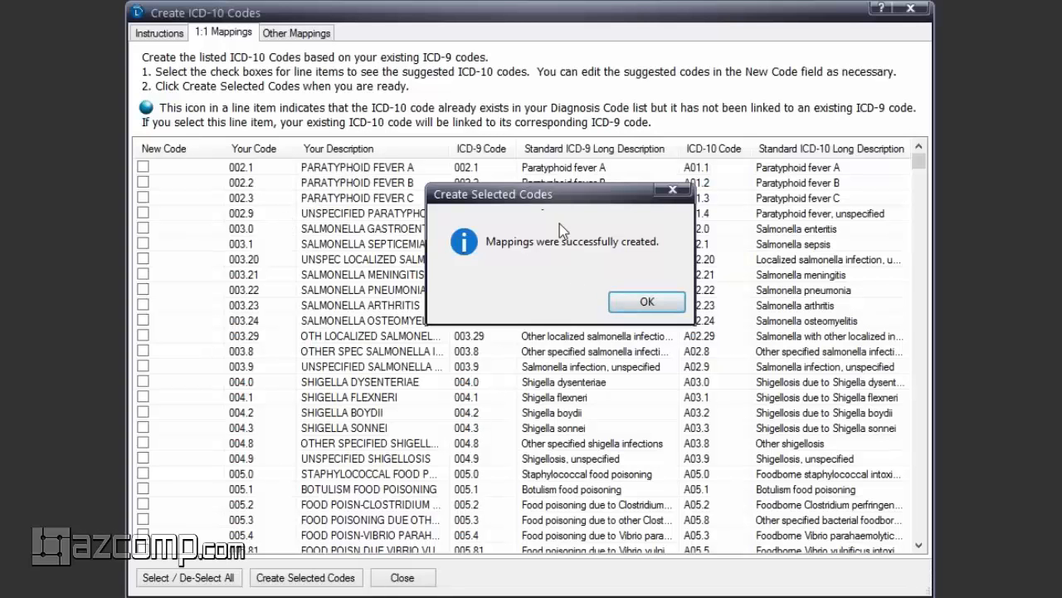
left_click(624, 306)
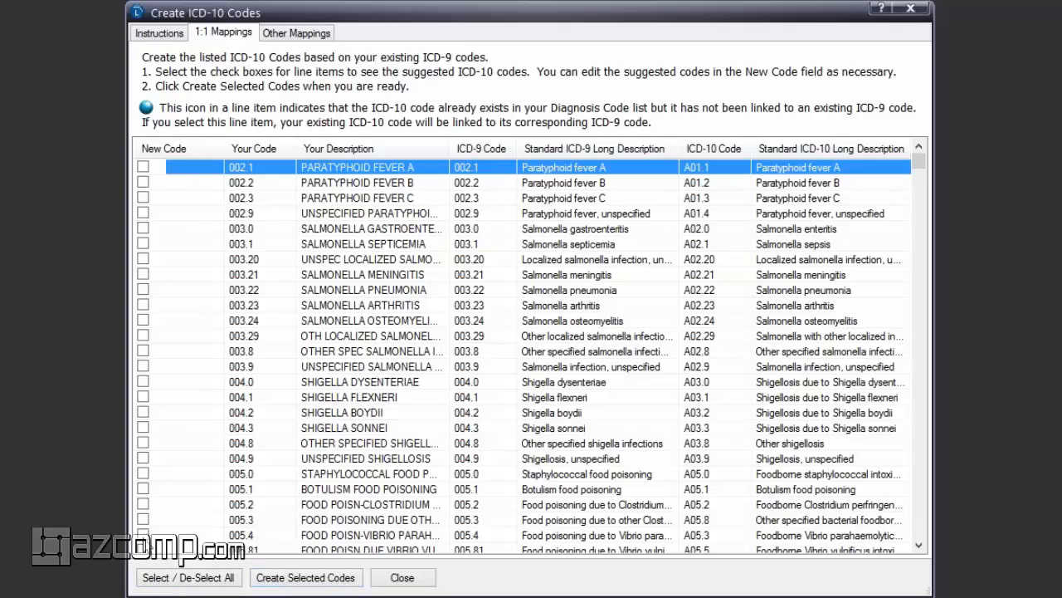
Step: Examine the suggested ICD-10 codes for 005.89 and 302.79 among the other mappings, and close the tool without creating codes
left_click(287, 35)
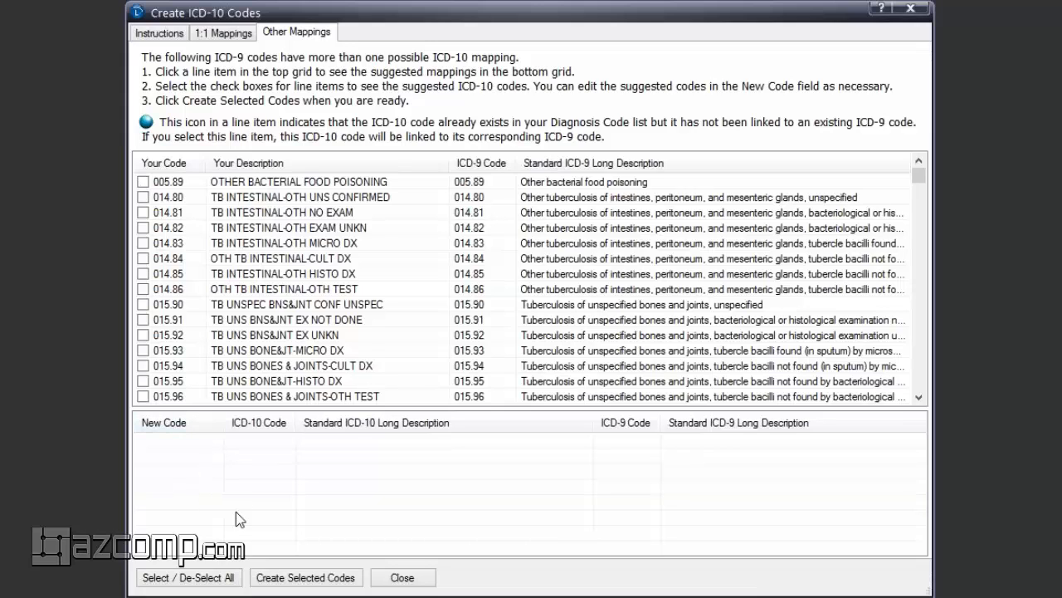
left_click(143, 180)
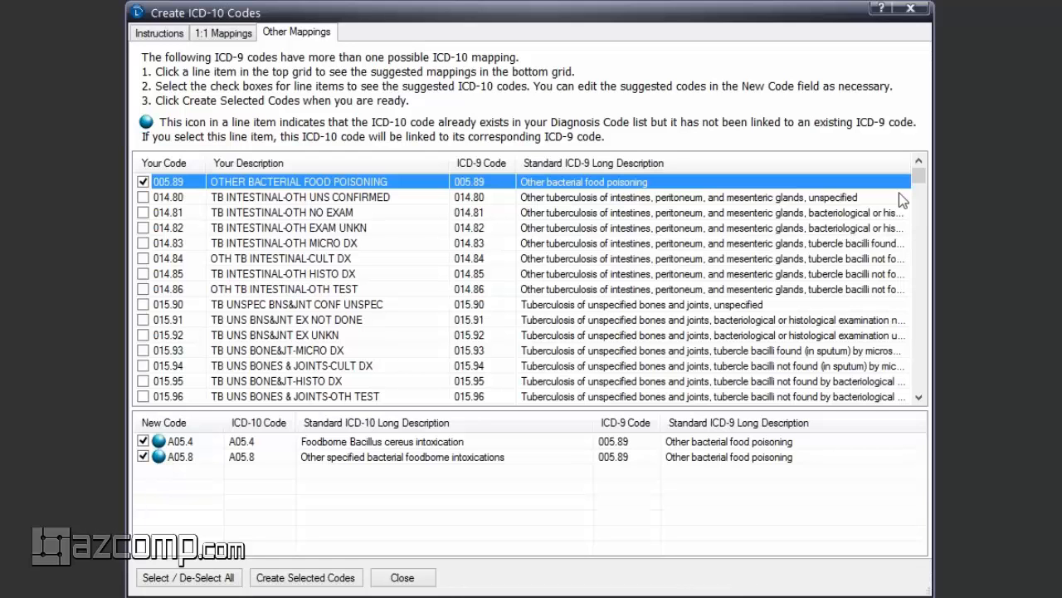
left_click_drag(921, 173, 923, 209)
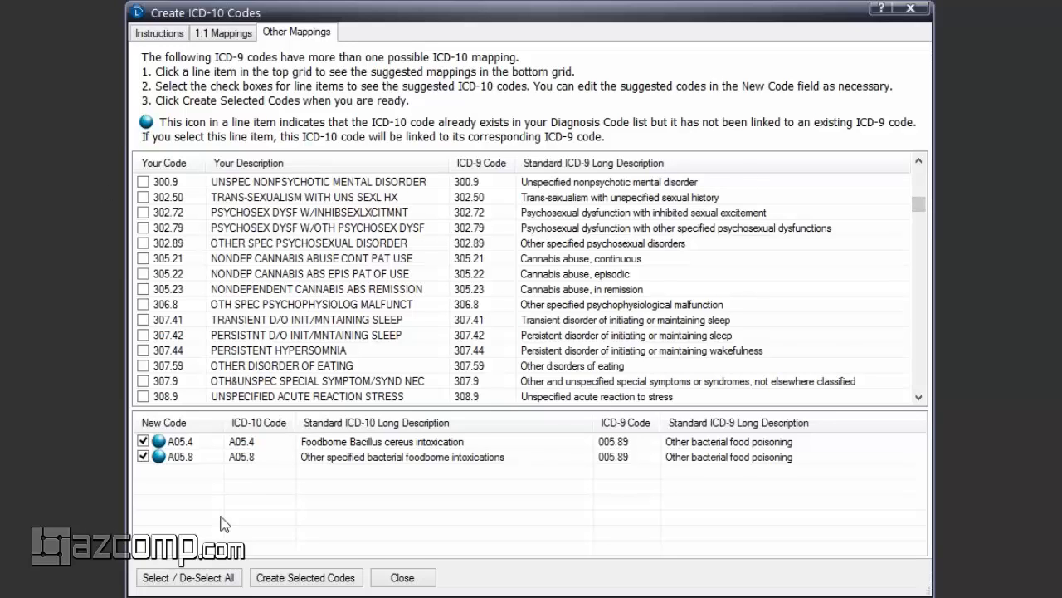
left_click(144, 229)
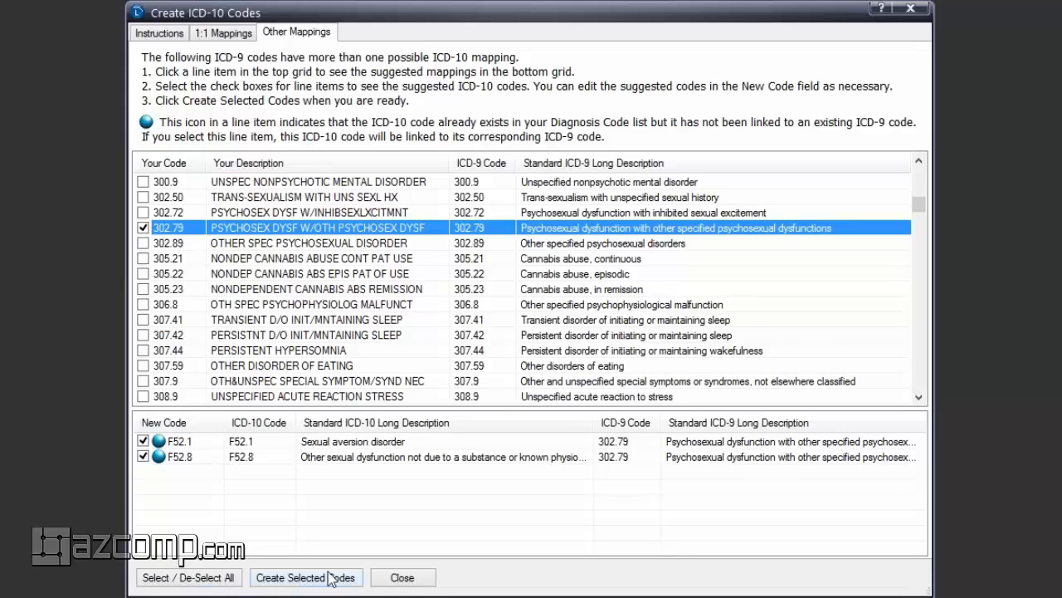
left_click(406, 580)
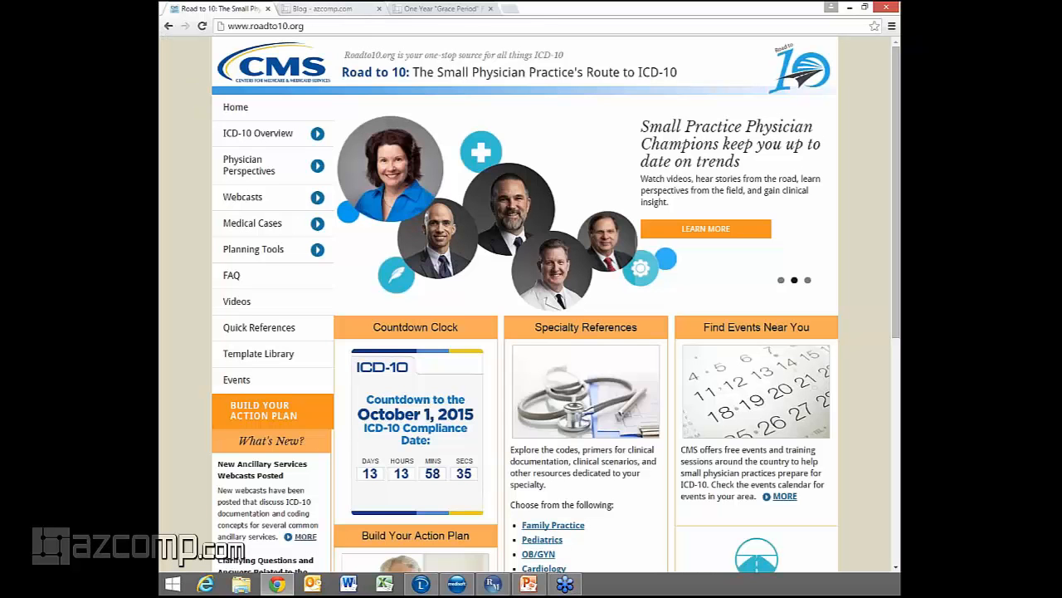
Step: View the azcomp blog in the browser and read the One Year "Grace Period" For ICD-10 article, highlighting the point about claims with non-specific codes
left_click(320, 15)
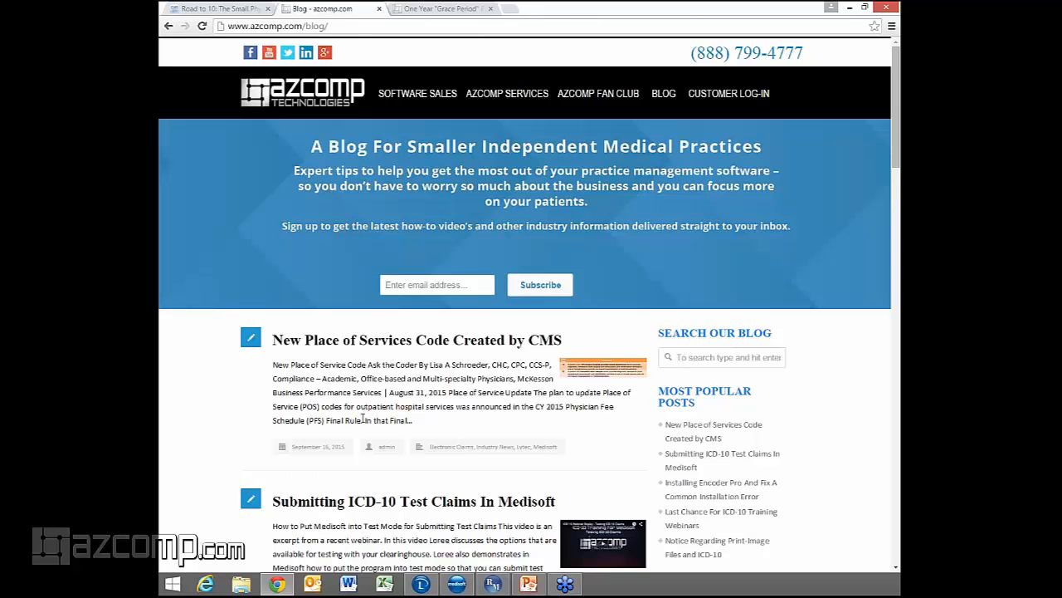
left_click(417, 10)
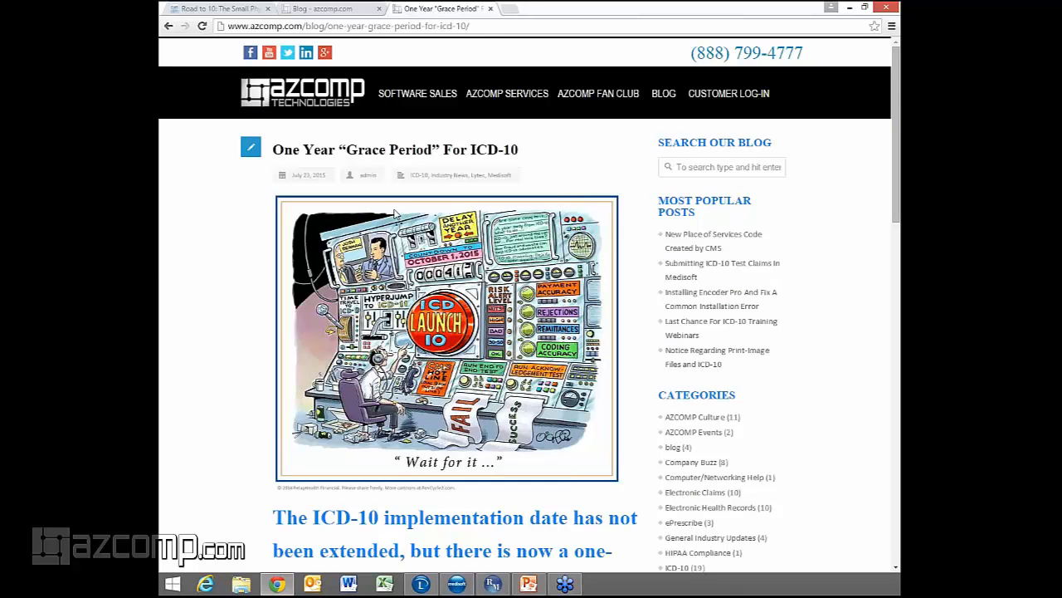
scroll(396, 215, "down", 3)
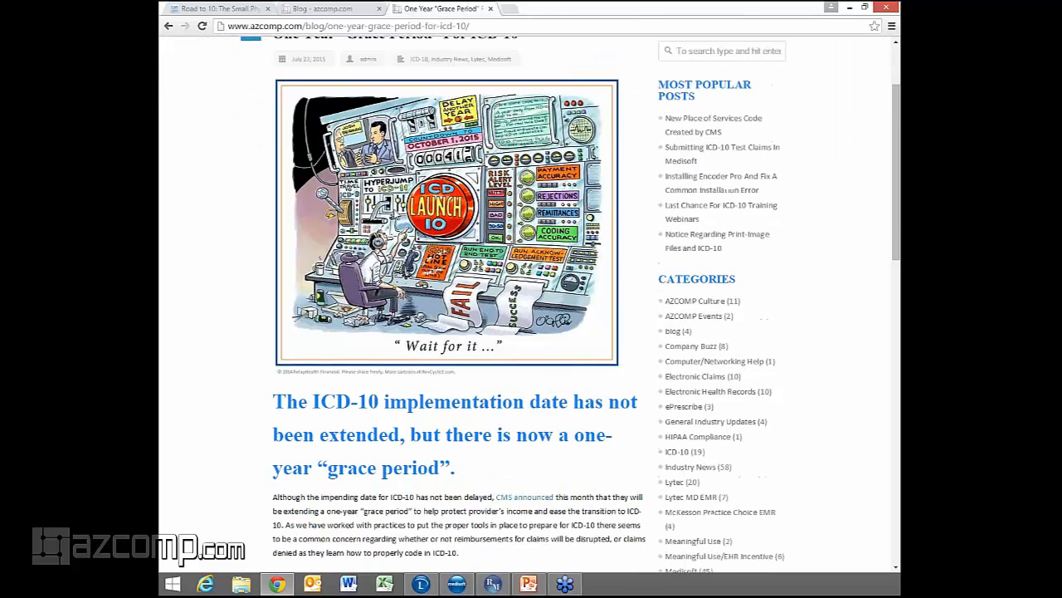
scroll(396, 214, "up", 1)
scroll(395, 214, "down", 3)
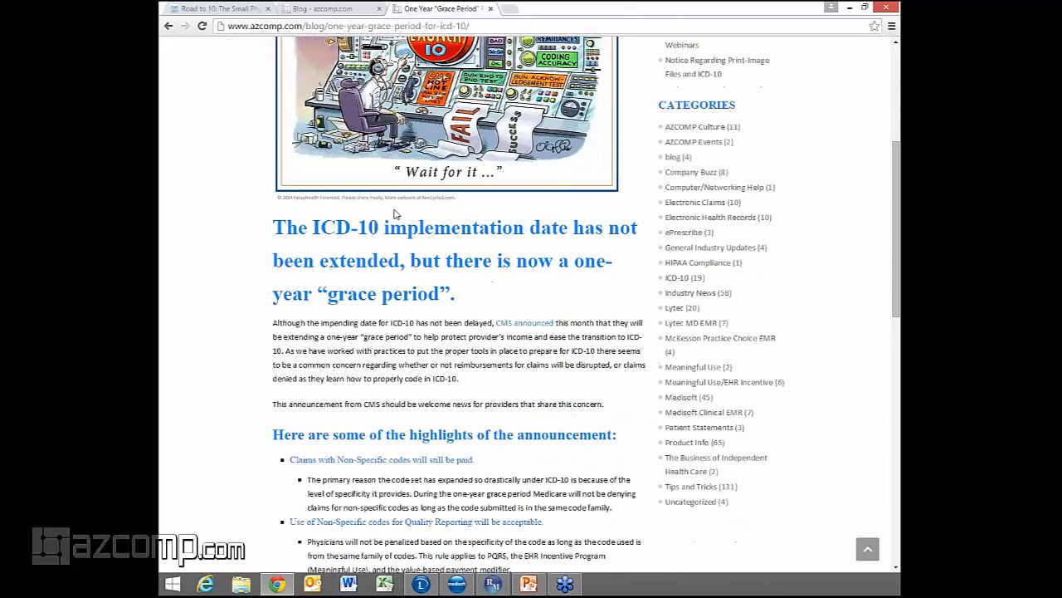
scroll(396, 214, "up", 3)
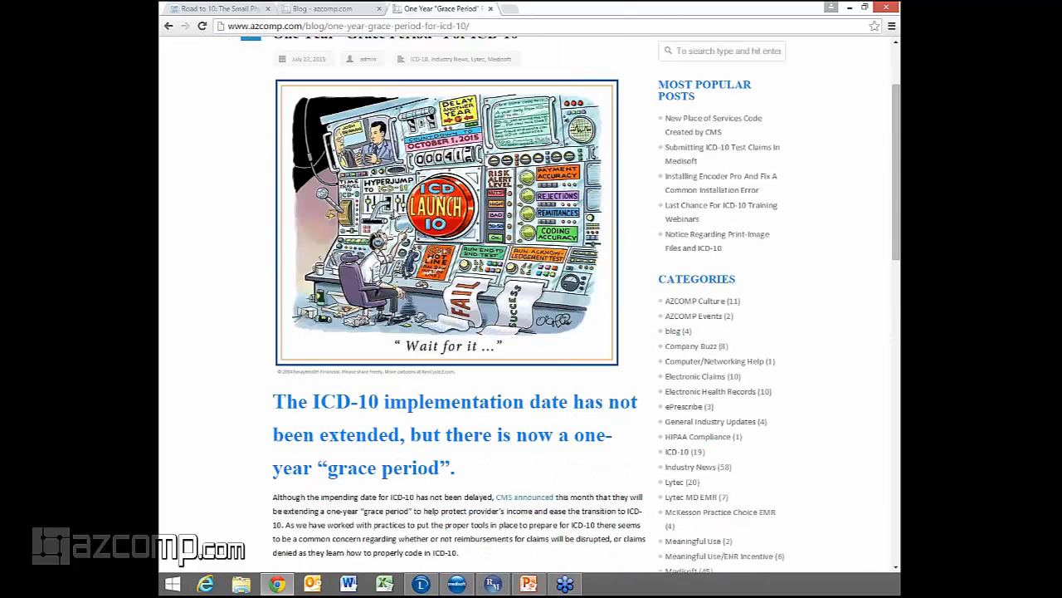
scroll(396, 214, "down", 3)
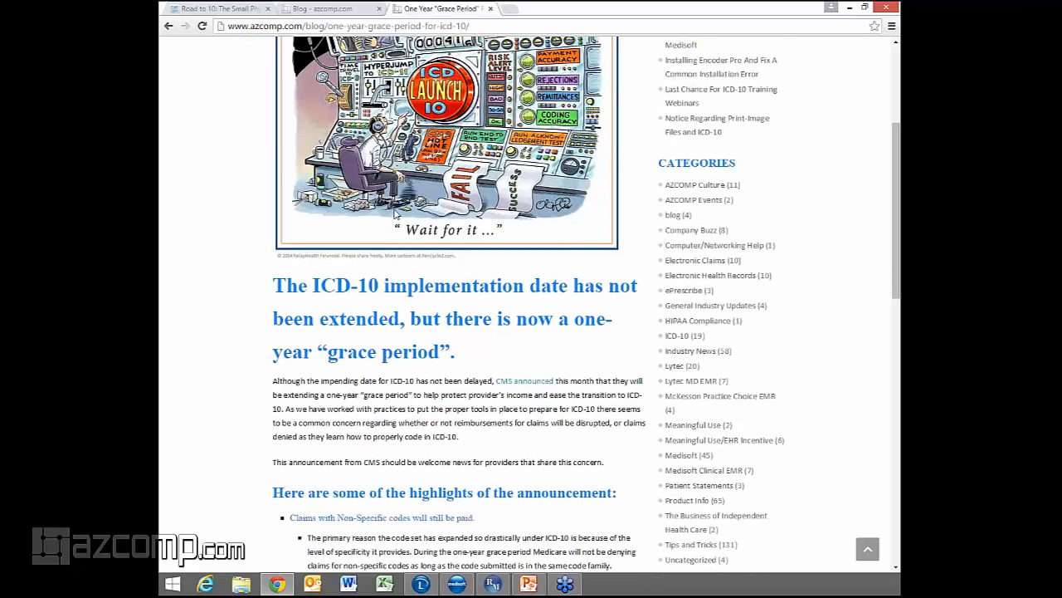
scroll(396, 214, "down", 4)
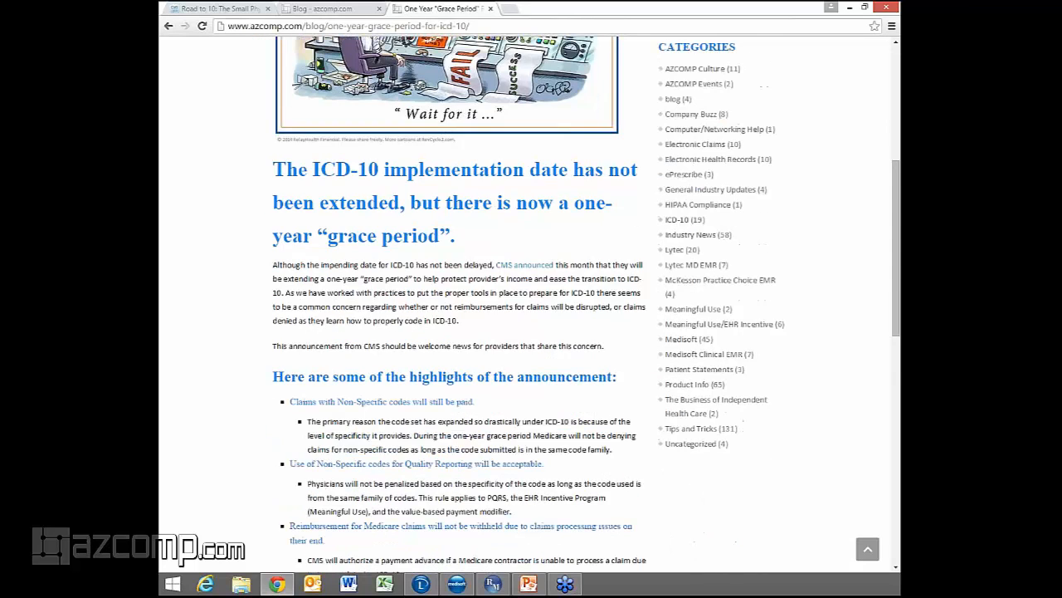
scroll(436, 210, "down", 1)
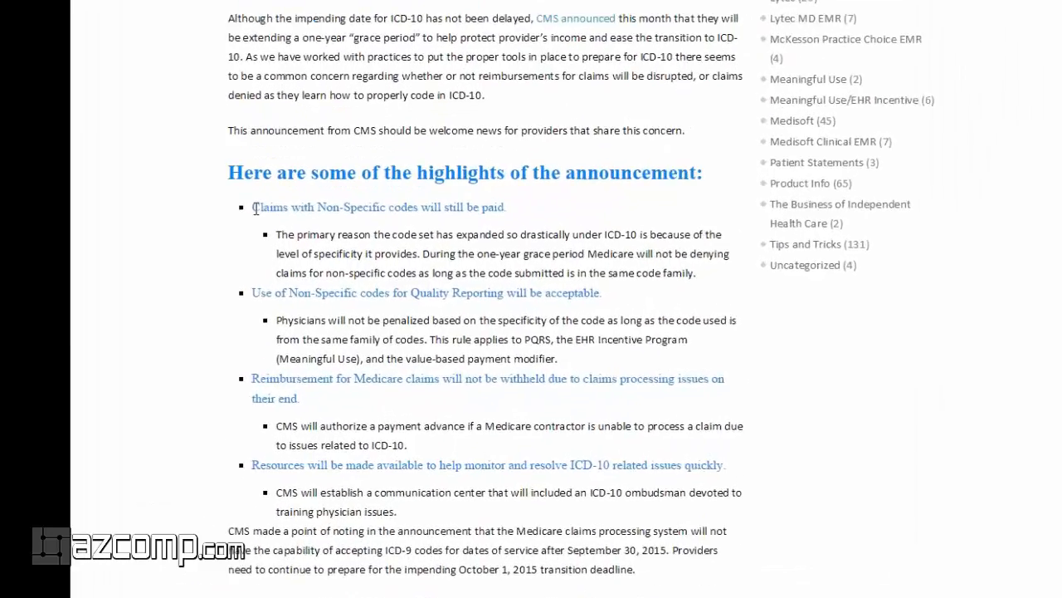
left_click_drag(224, 189, 547, 192)
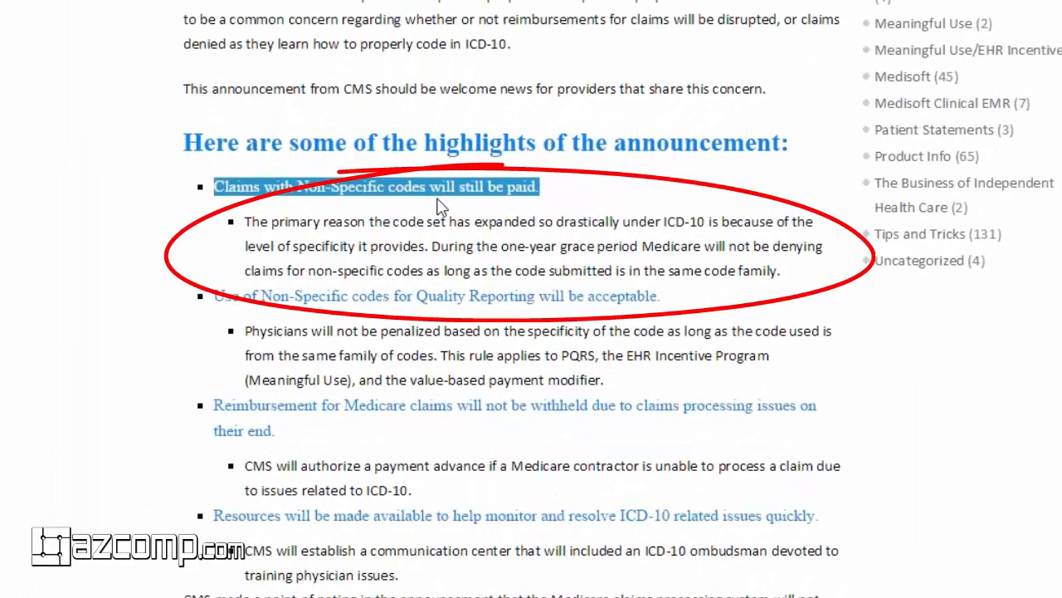
scroll(366, 247, "up", 2)
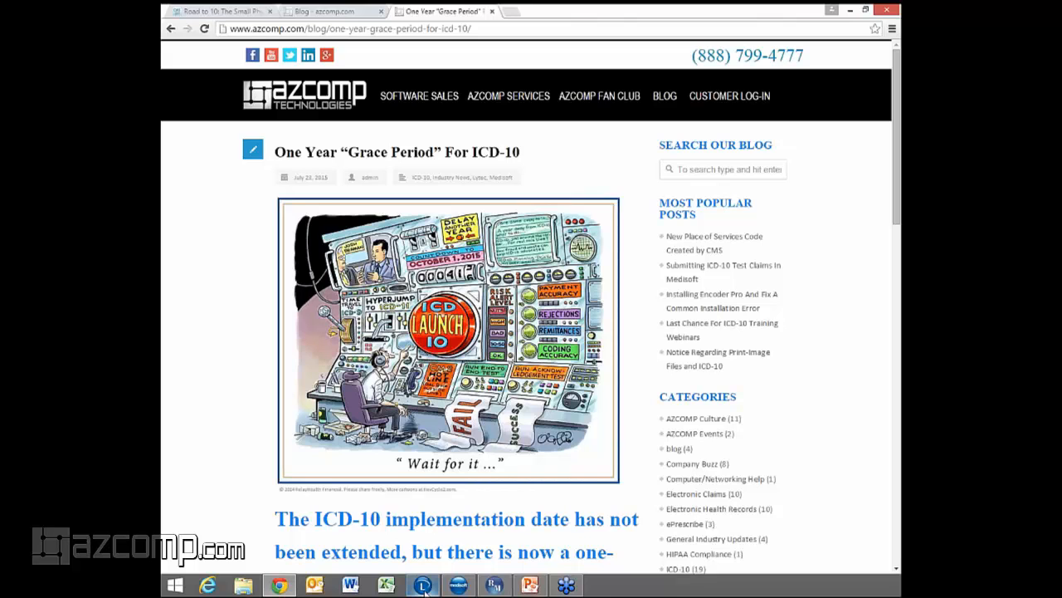
Step: Switch back to Lytec 2015, select ALL_ICD10_CODES.dcf from the Lytec Codes on Disk folder for a diagnosis code import, and cancel the import
left_click(424, 586)
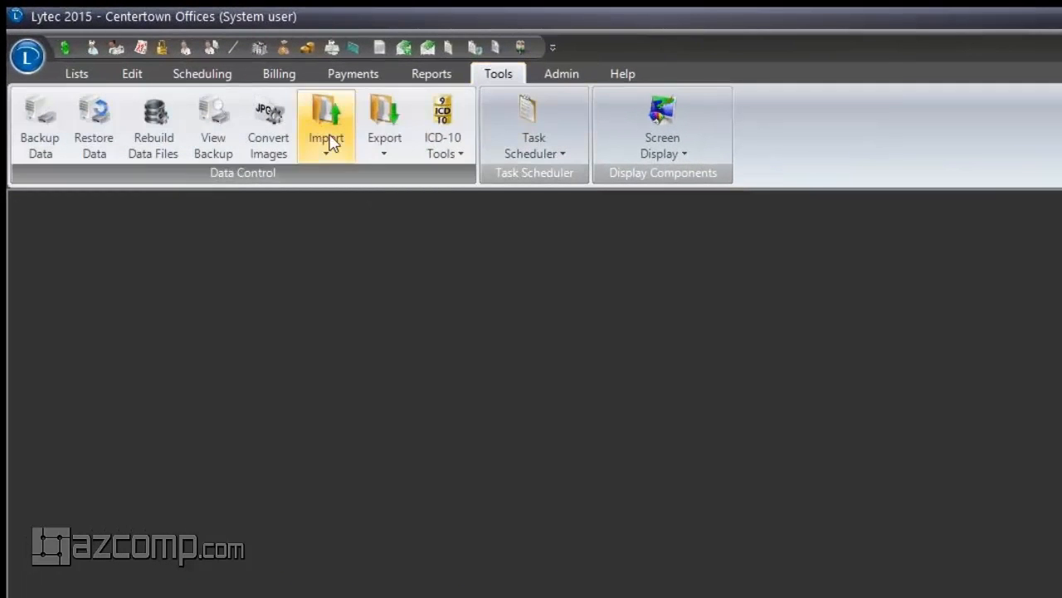
left_click(331, 131)
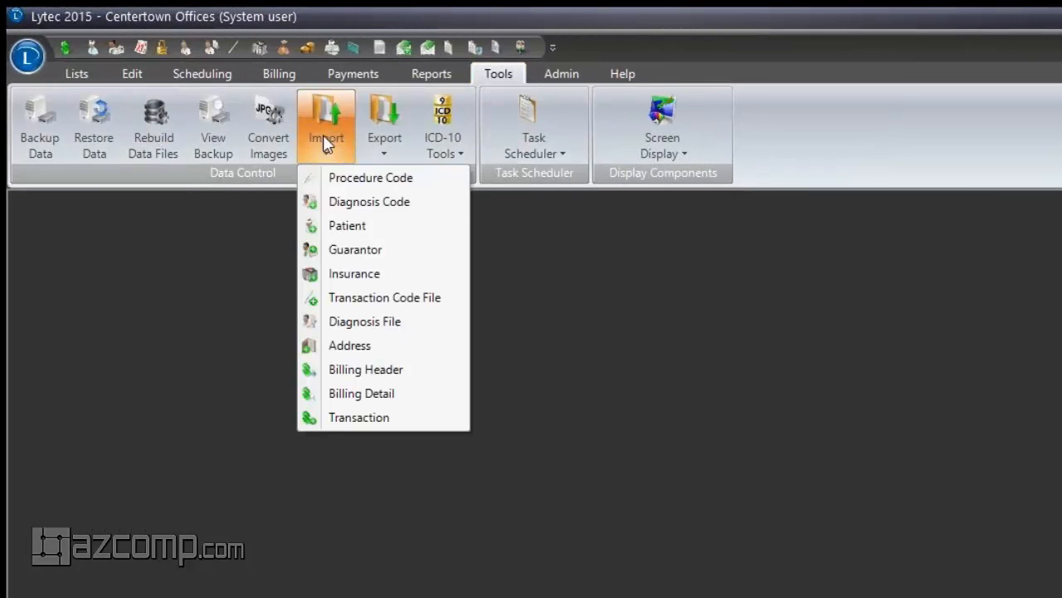
left_click(356, 203)
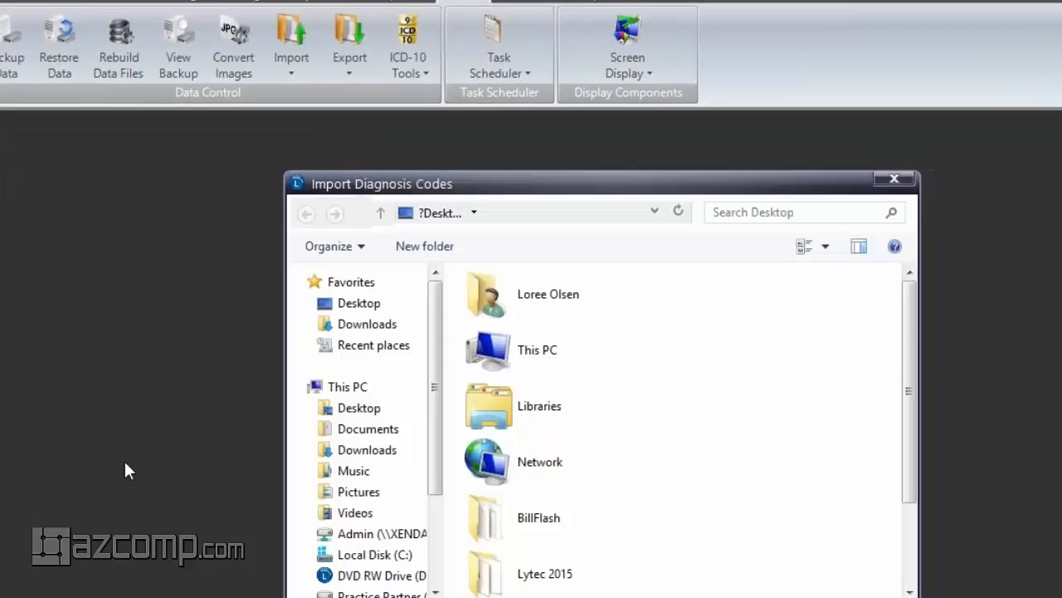
scroll(375, 257, "down", 1)
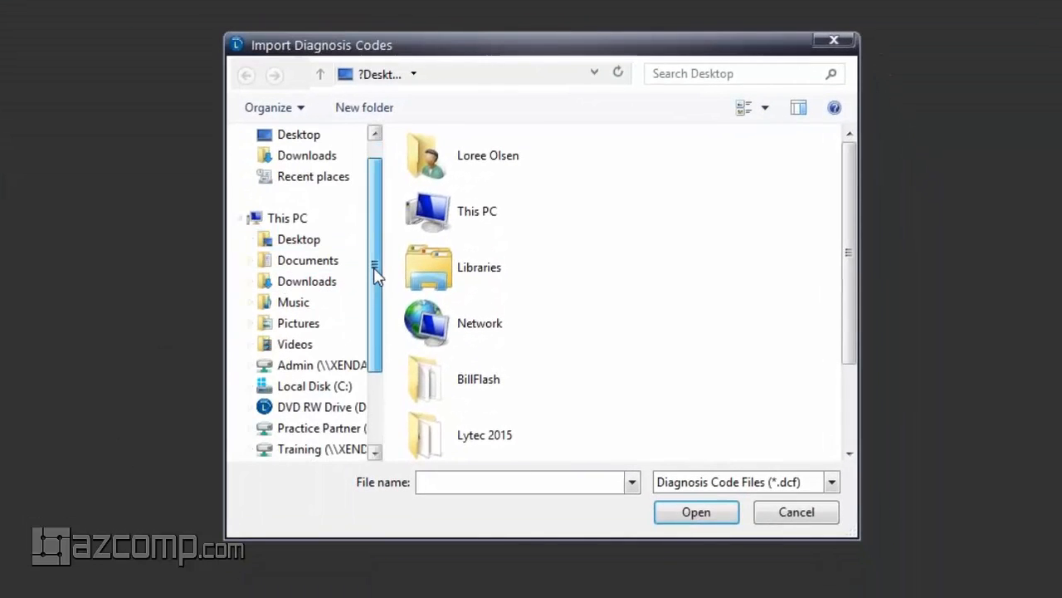
left_click_drag(851, 282, 846, 382)
double_click(498, 390)
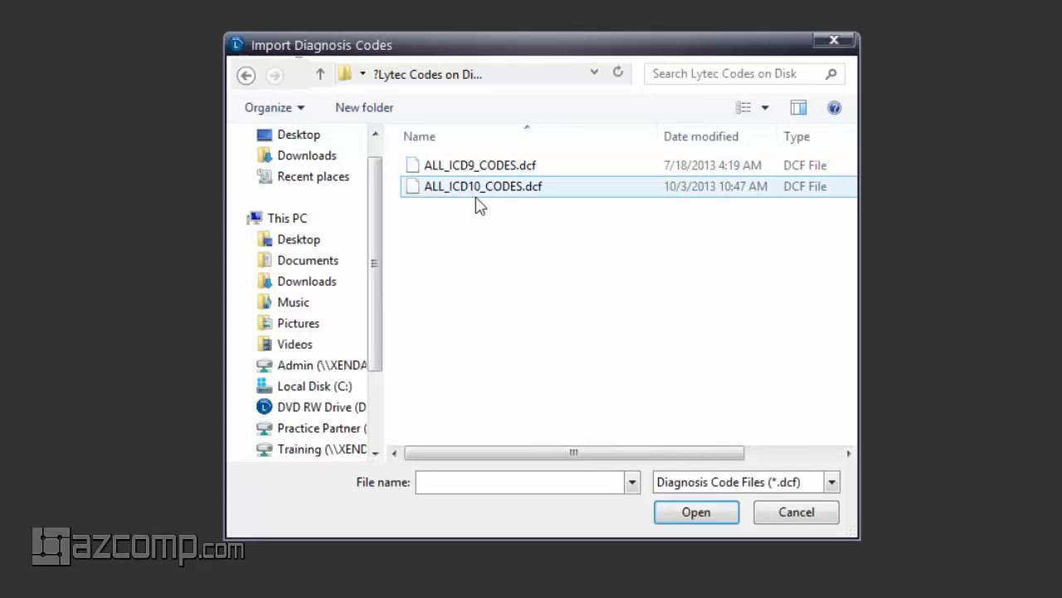
mouse_move(488, 173)
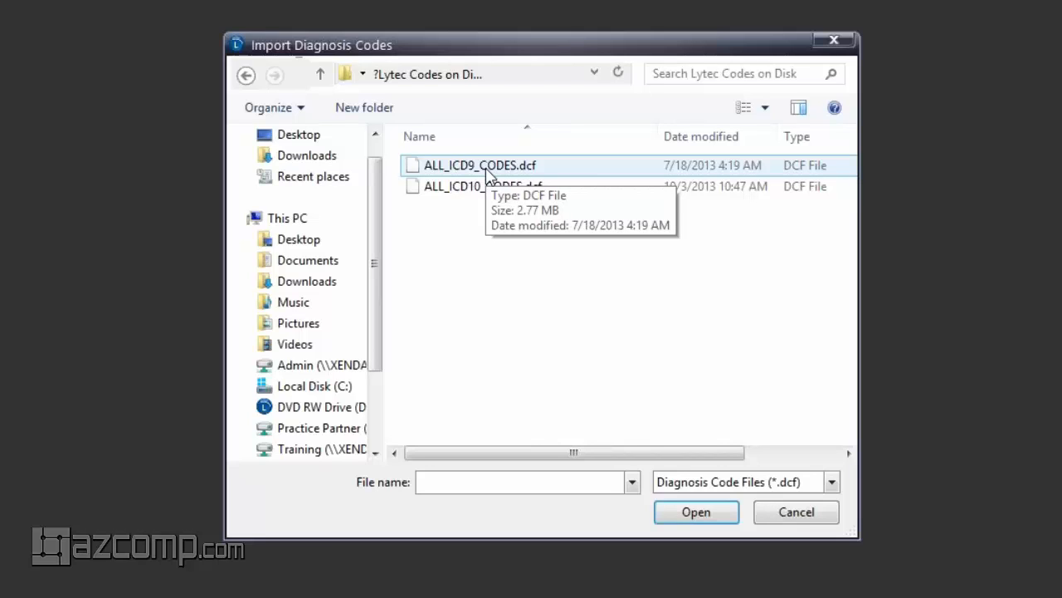
left_click(447, 189)
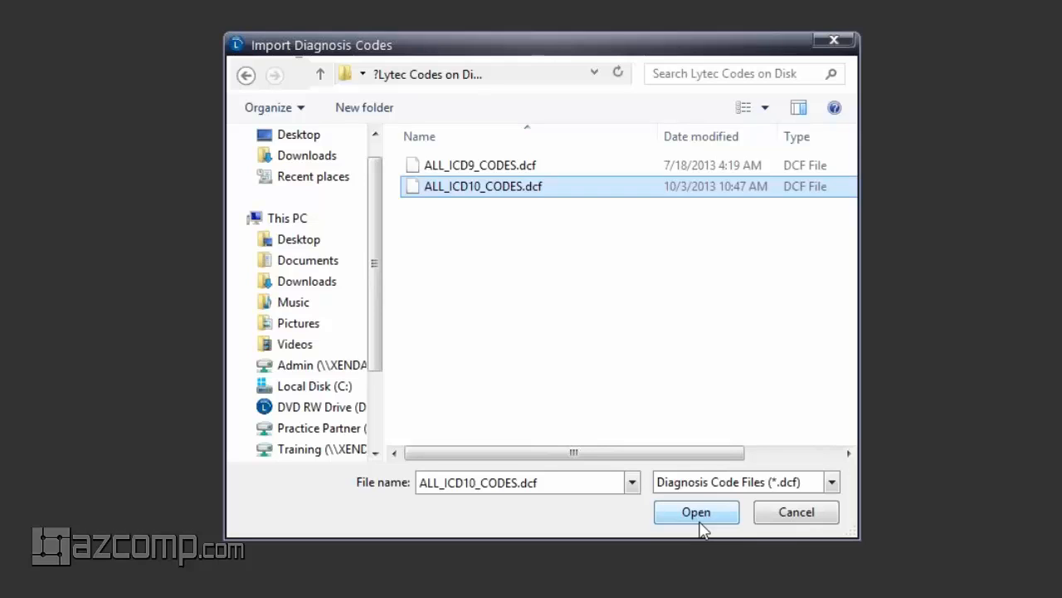
left_click(799, 523)
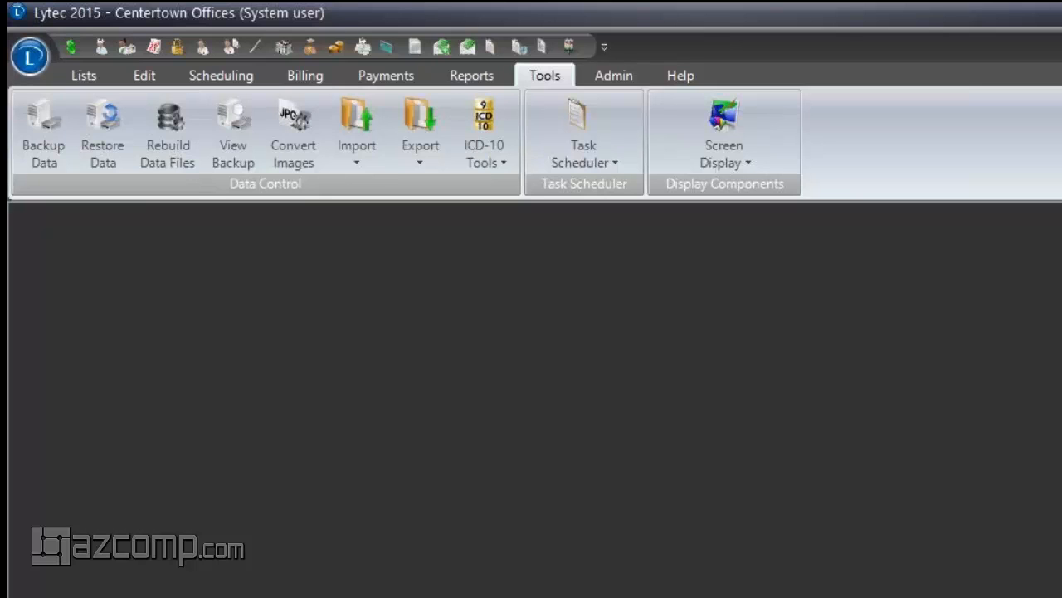
Step: Start a new diagnosis code record and launch Encoder Pro from its diagnosis search
left_click(74, 76)
left_click(393, 147)
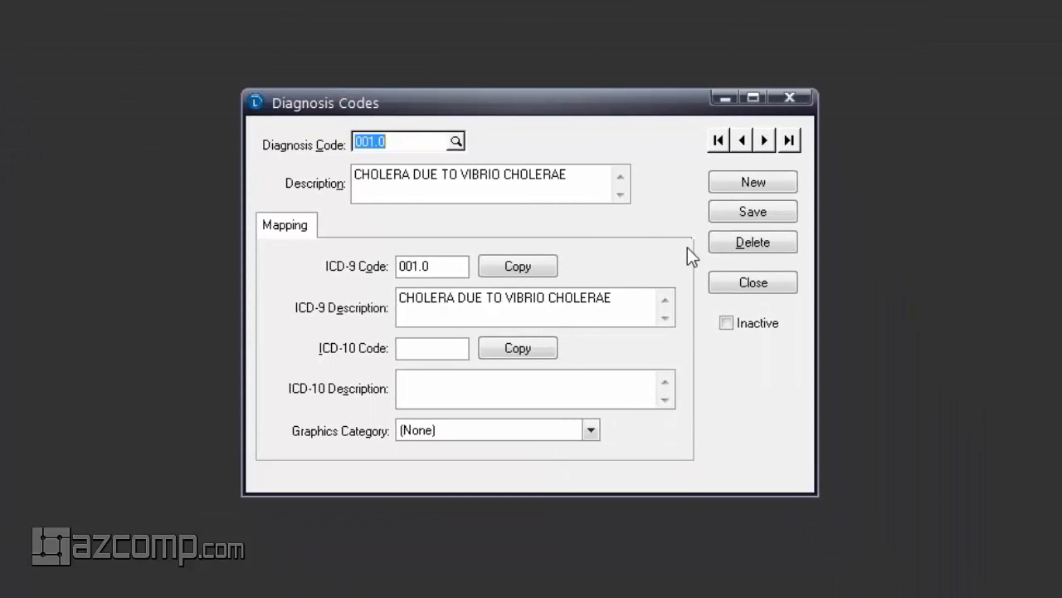
left_click(755, 189)
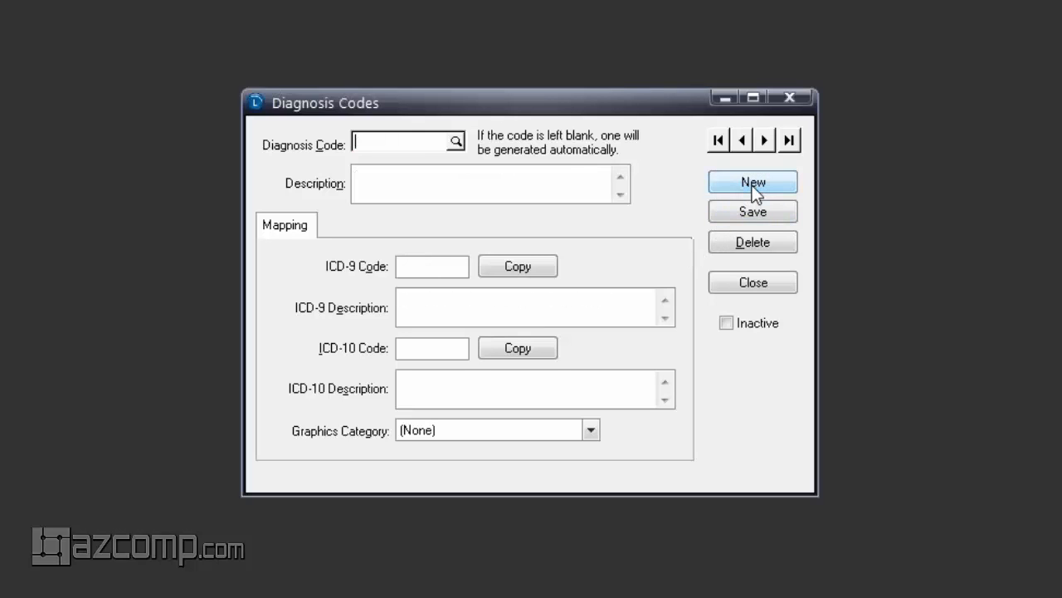
left_click(459, 143)
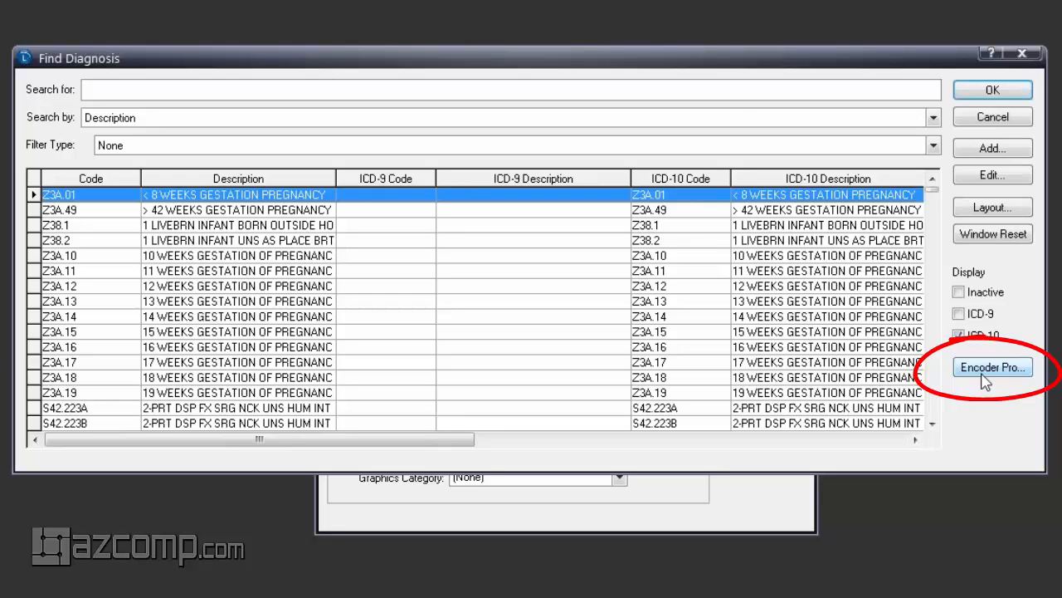
left_click(983, 374)
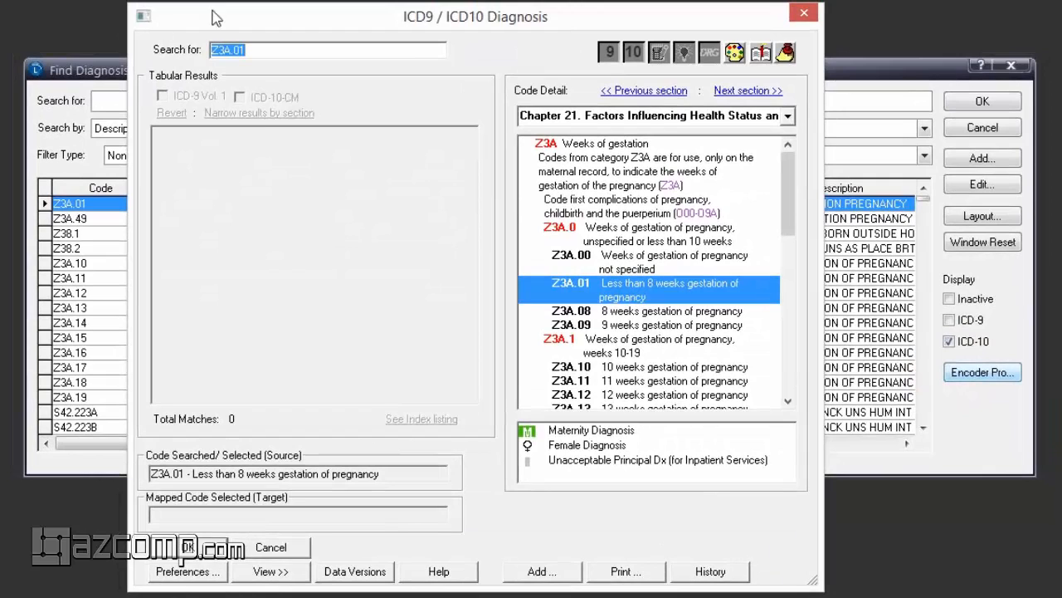
Step: Search Encoder Pro for gerd and compare the results with and without the ICD-9 Vol. 1 codes
type("gerd")
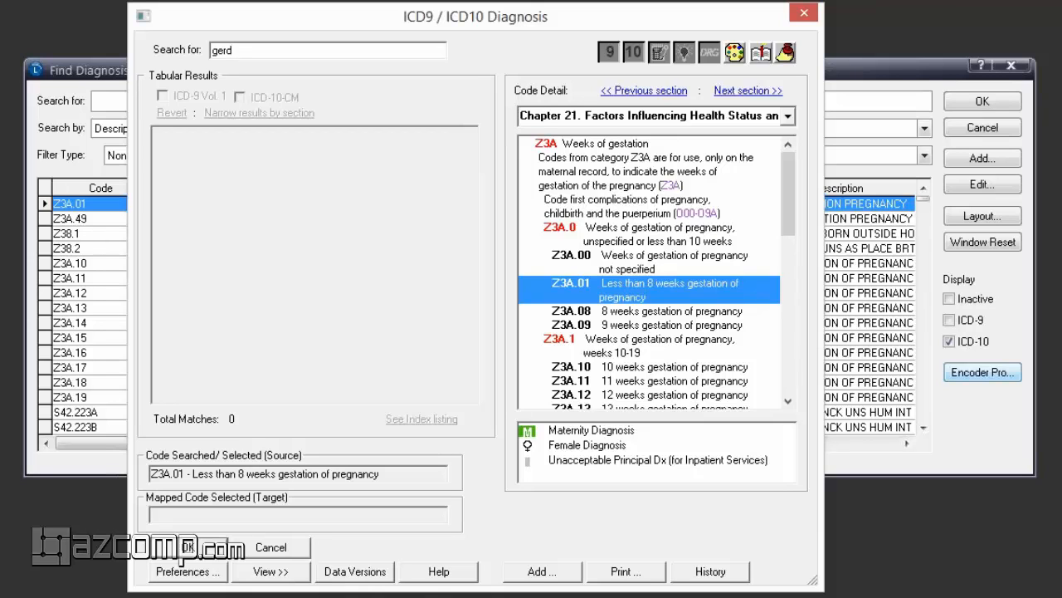
left_click_drag(282, 17, 561, 36)
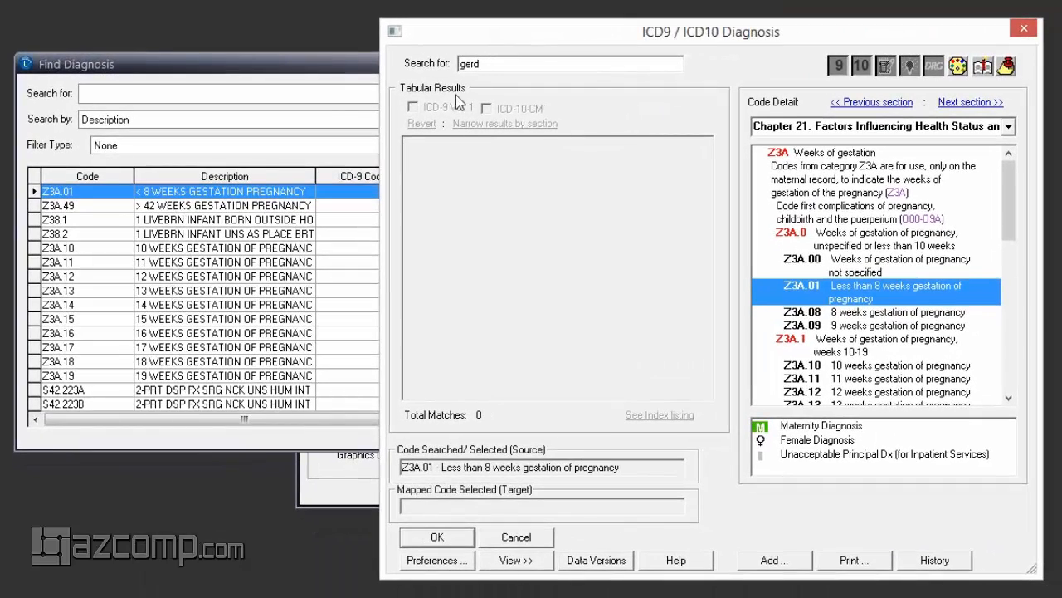
left_click_drag(579, 38, 376, 27)
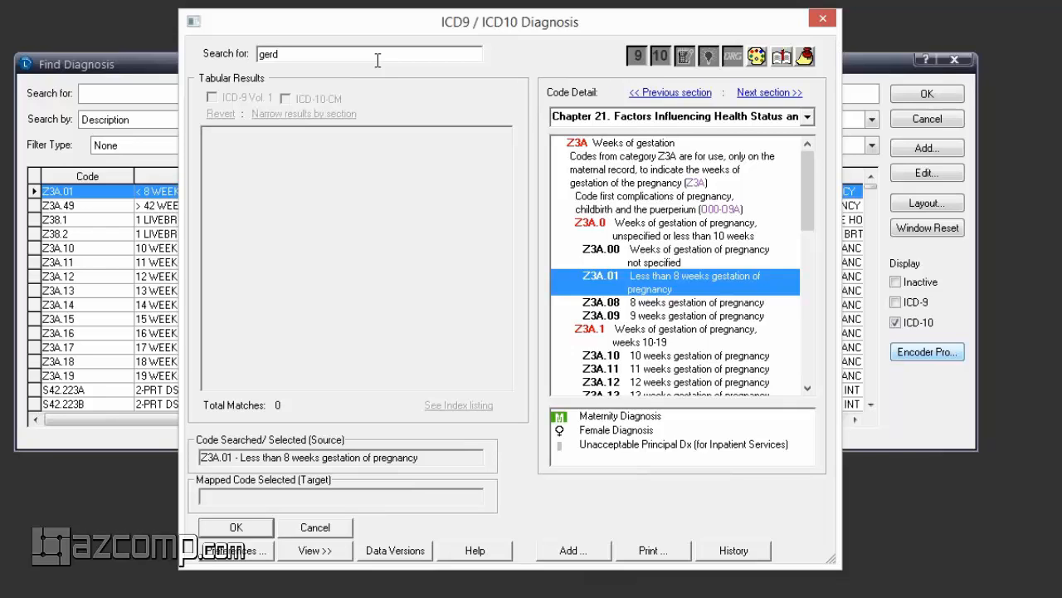
key("Return")
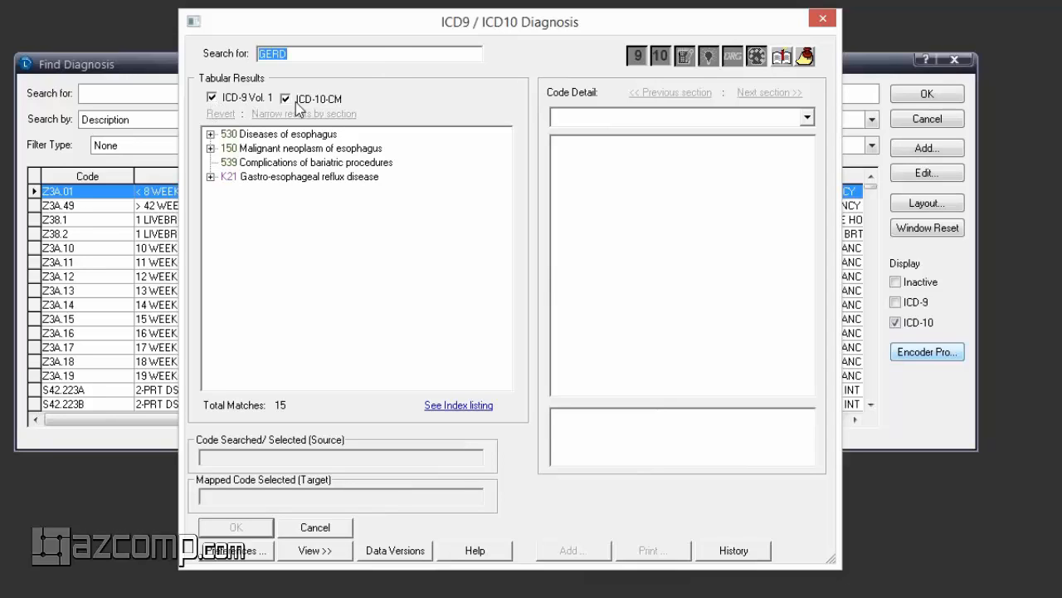
left_click(214, 97)
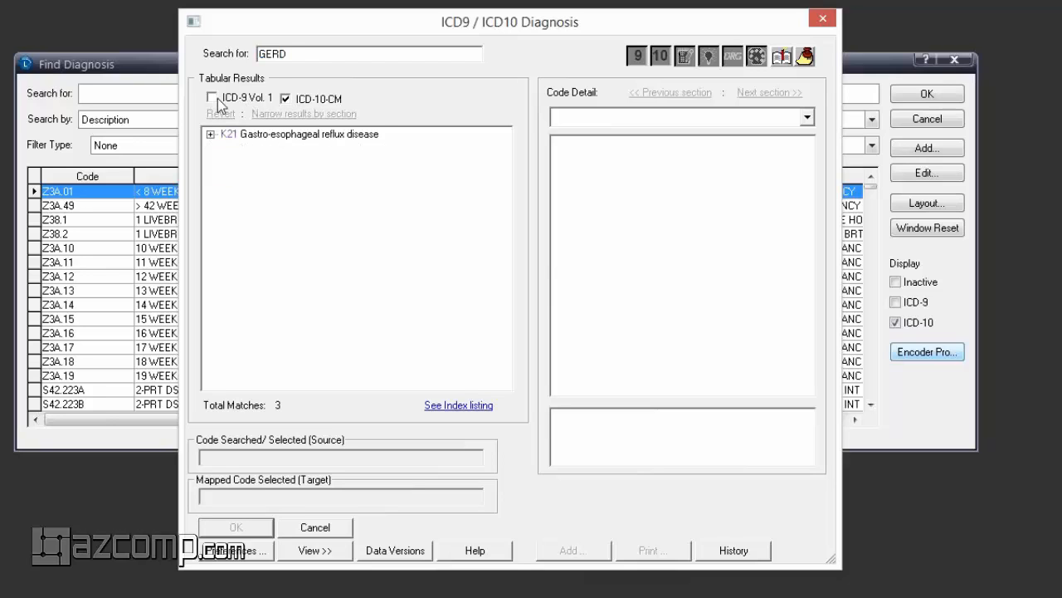
left_click(212, 98)
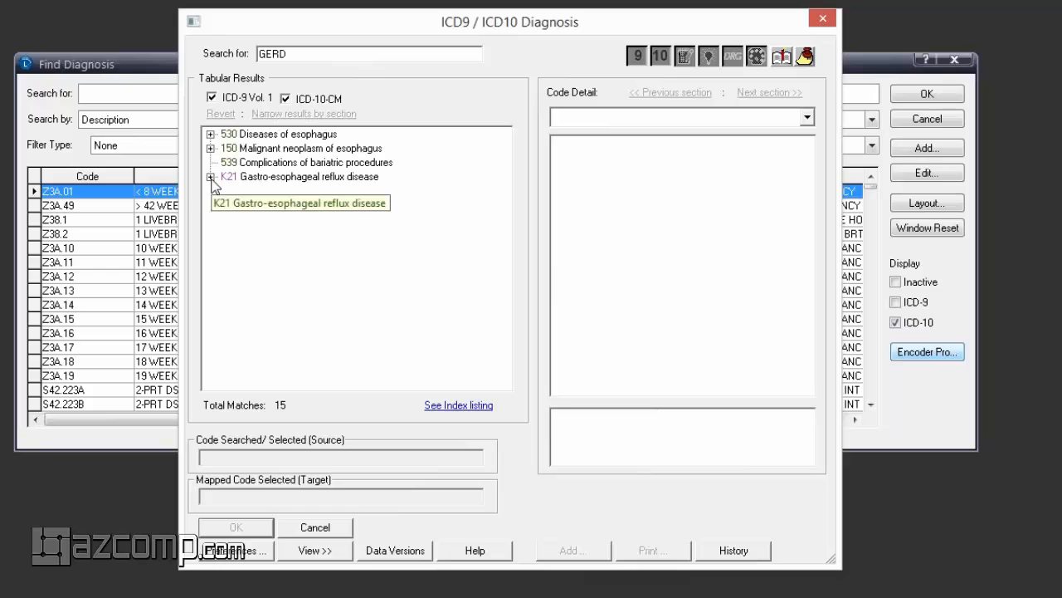
Step: Expand K21 Gastro-esophageal reflux disease and follow its excluded newborn esophageal reflux reference to code P78.83
double_click(231, 179)
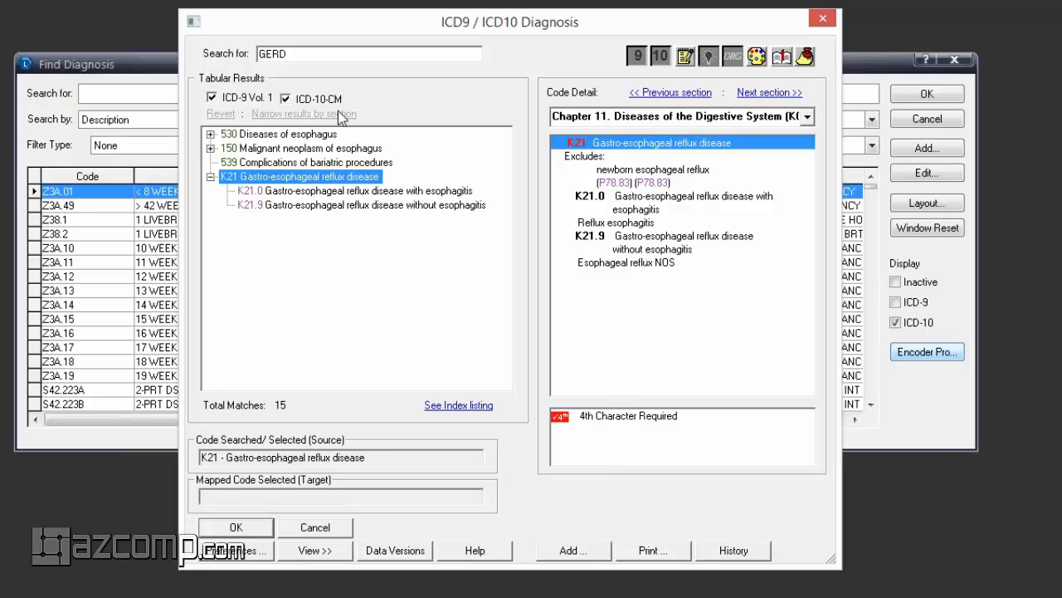
left_click(627, 186)
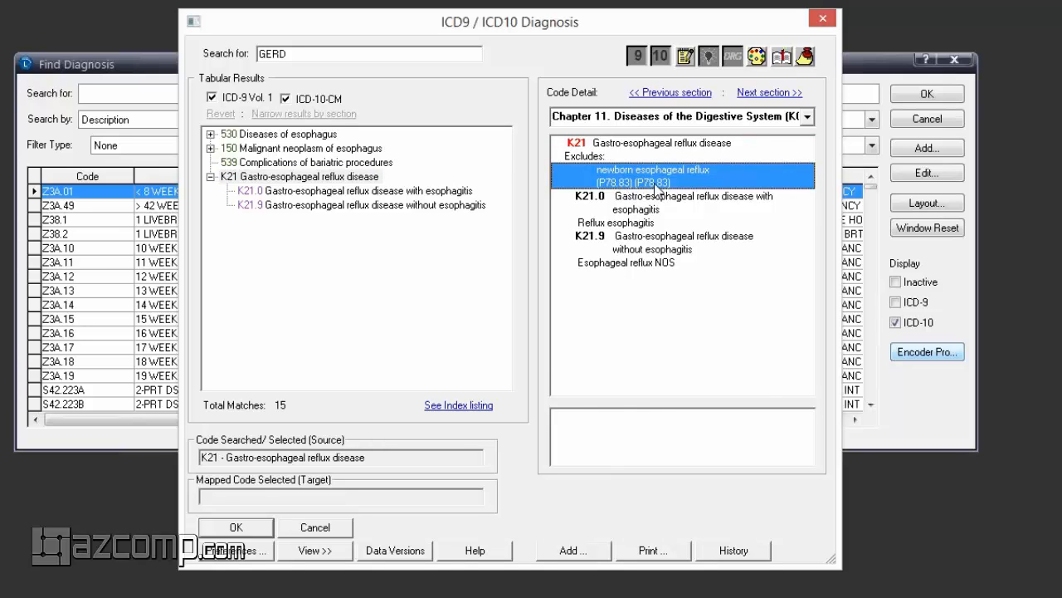
left_click(656, 183)
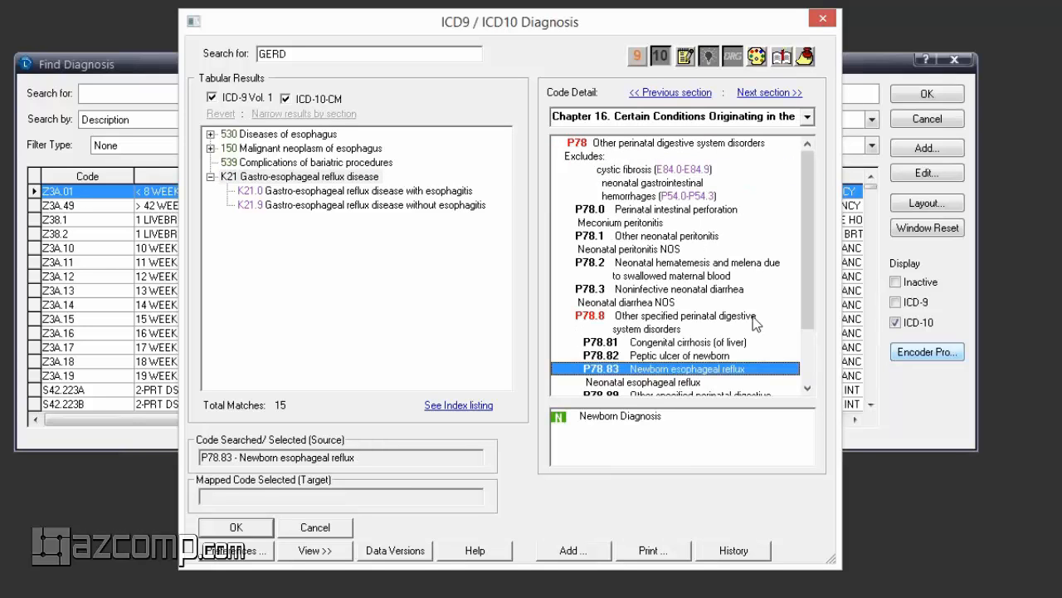
scroll(805, 237, "down", 2)
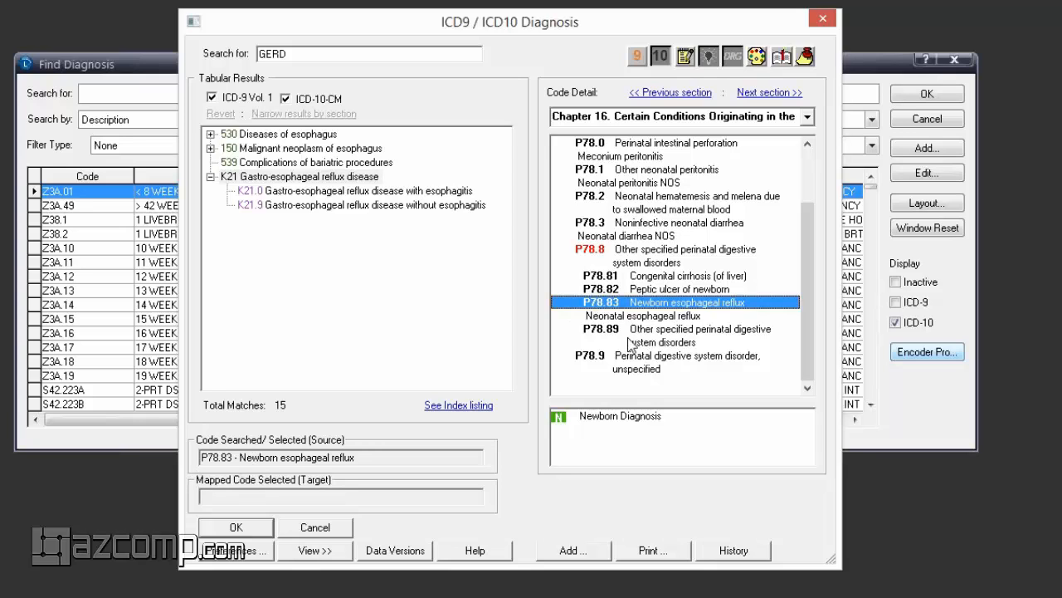
Step: Compare the GEM and OPTUM ICD-9 mappings for P78.83 and map it to GEM code 777.8
left_click(638, 56)
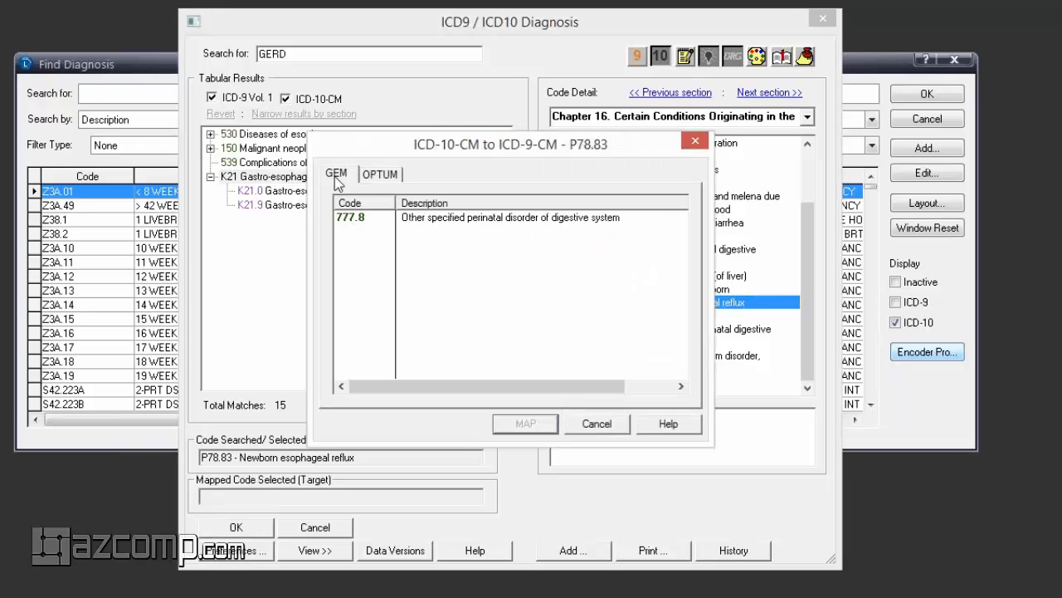
left_click(352, 222)
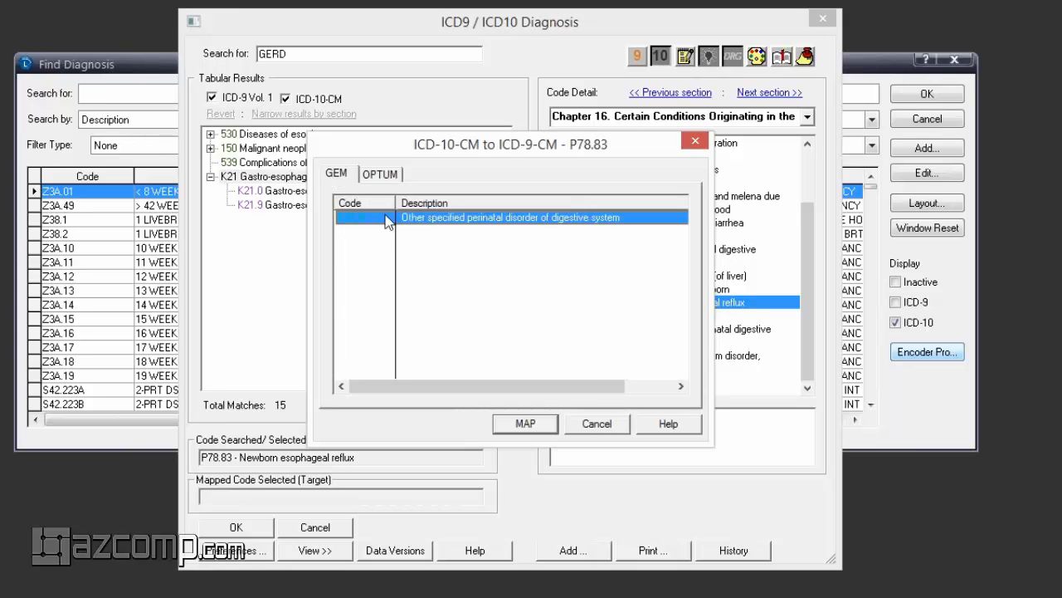
left_click(386, 177)
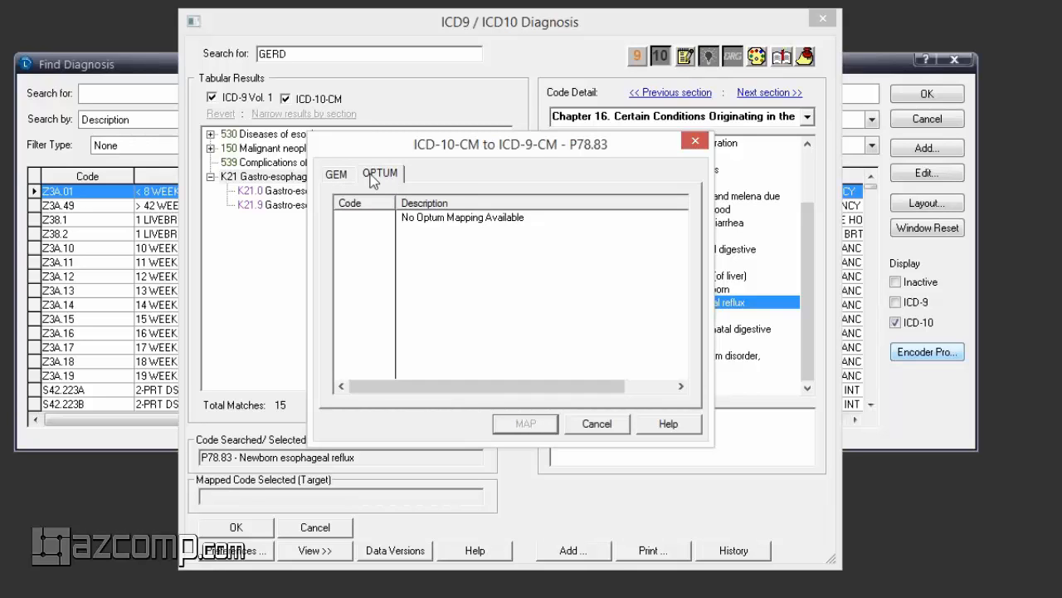
left_click(337, 176)
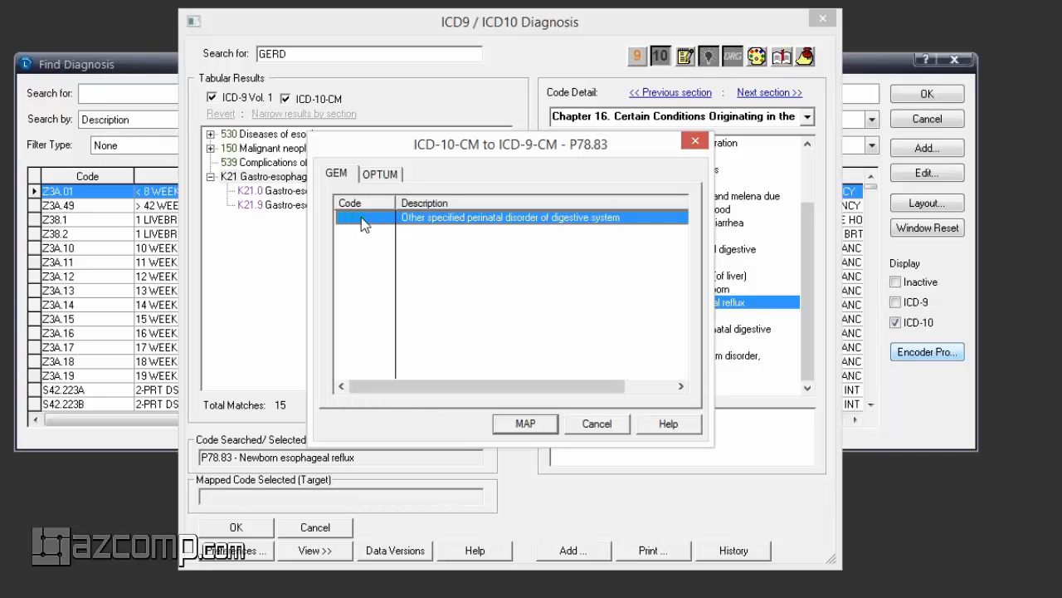
left_click(523, 425)
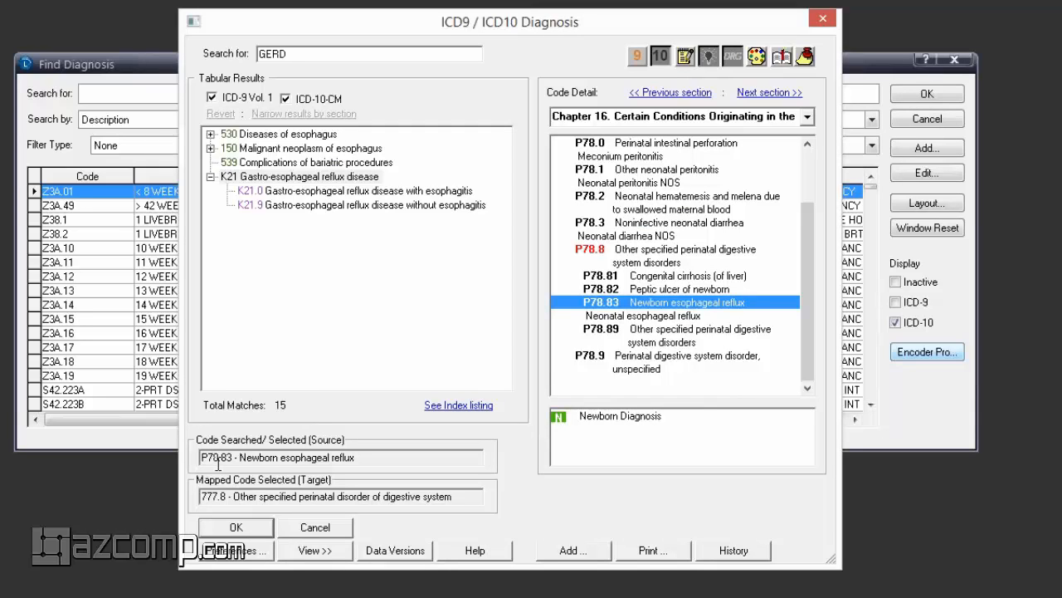
Step: Accept the P78.83 and 777.8 code pair from Encoder Pro, and close the diagnosis search and Diagnosis Codes windows
left_click(240, 531)
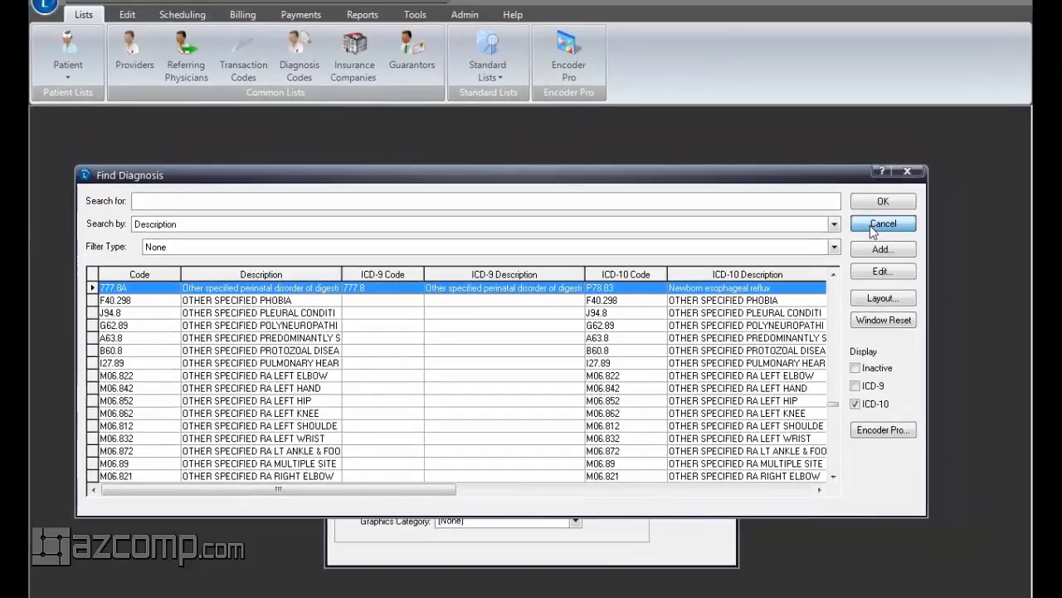
left_click(911, 155)
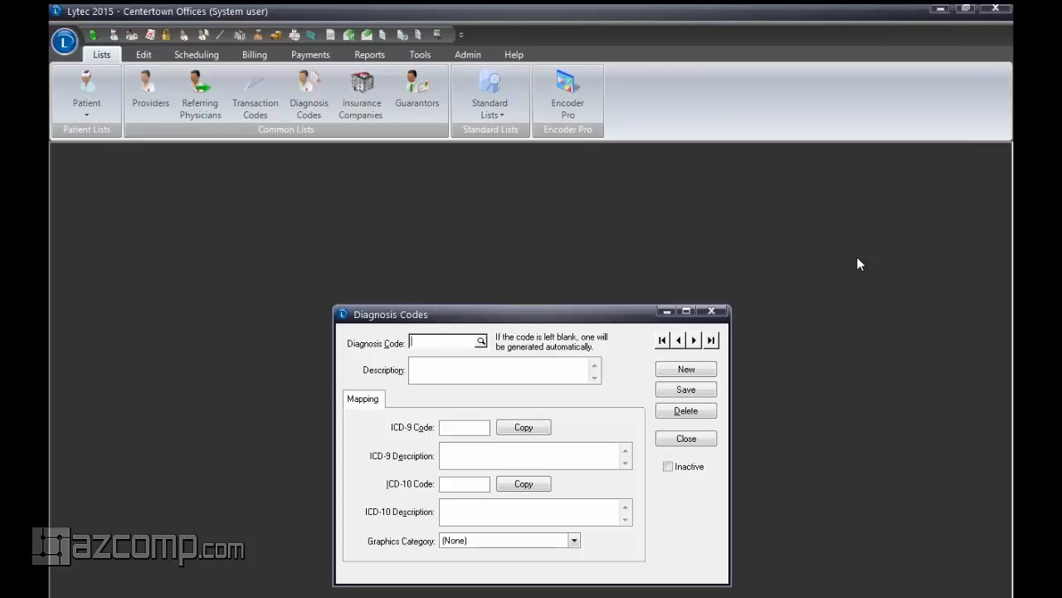
left_click(687, 440)
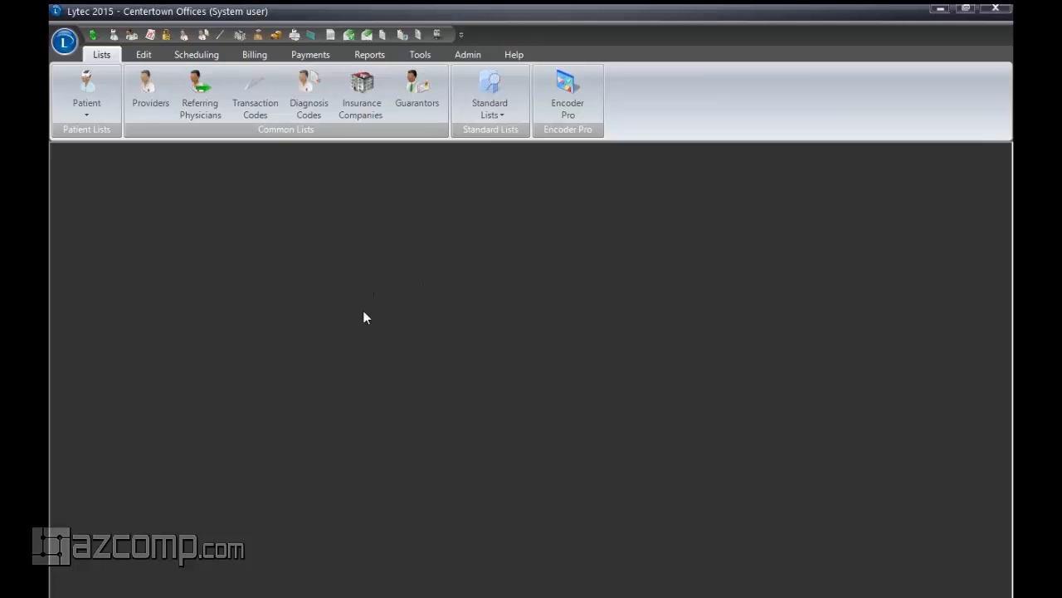
left_click(256, 56)
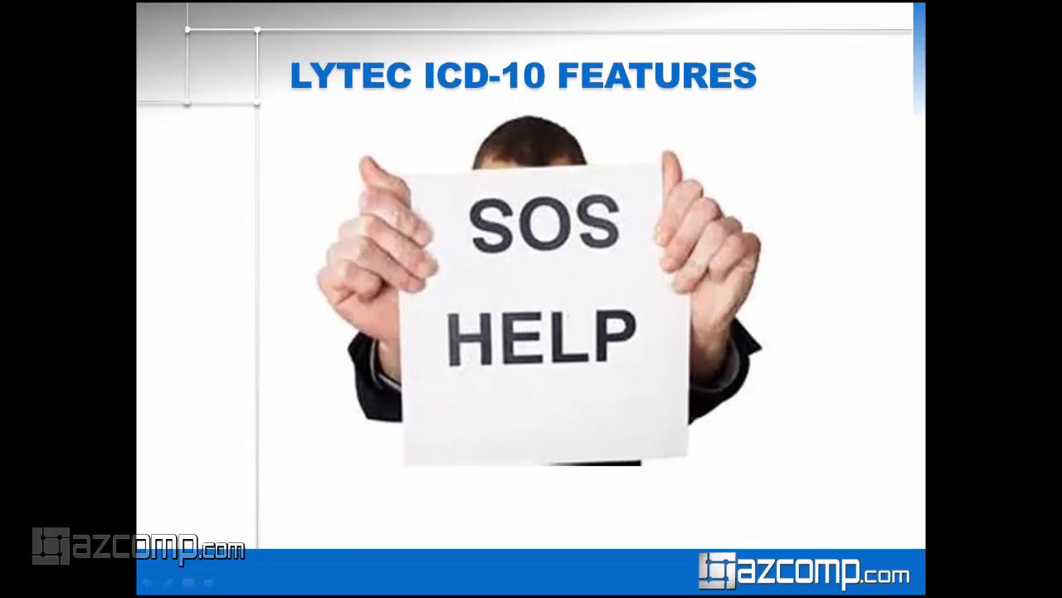
key("Right")
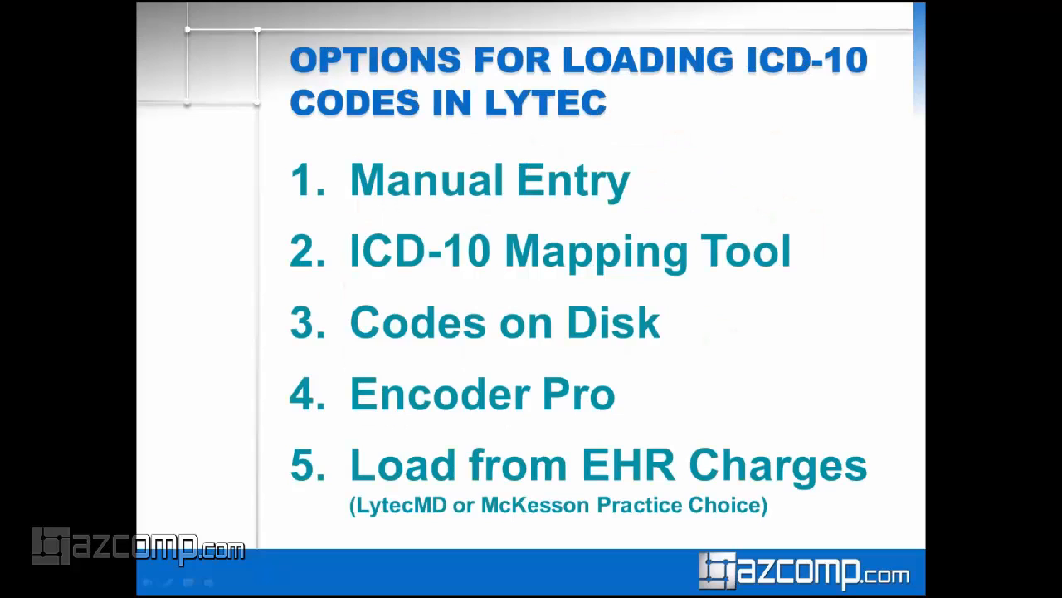
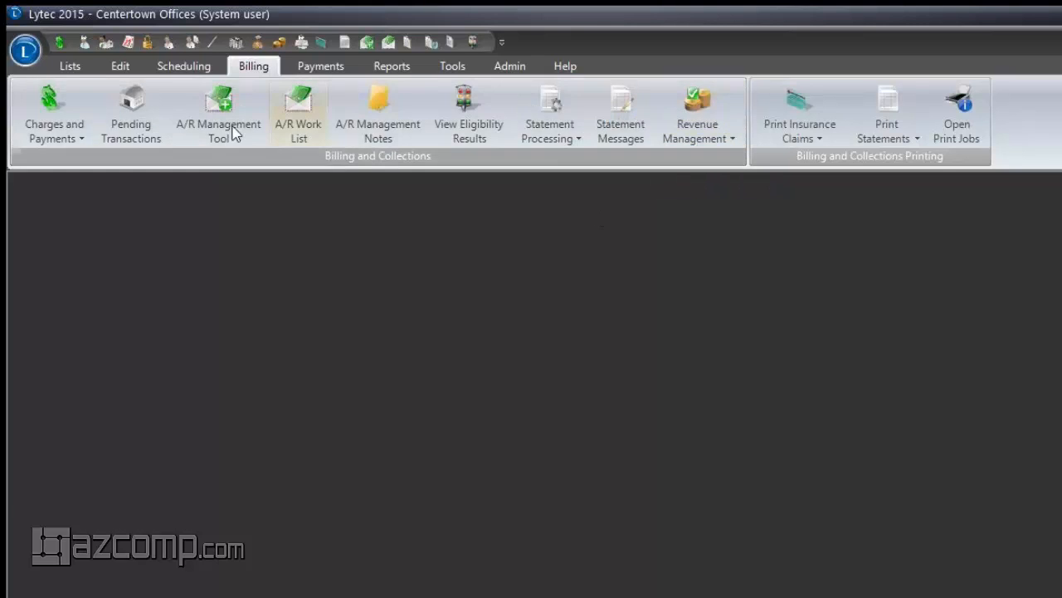
Step: Review the claims settings for the diagnosis code set and ICD-9 cutoff date of insurance company 5STAR0000, and close the record
left_click(70, 67)
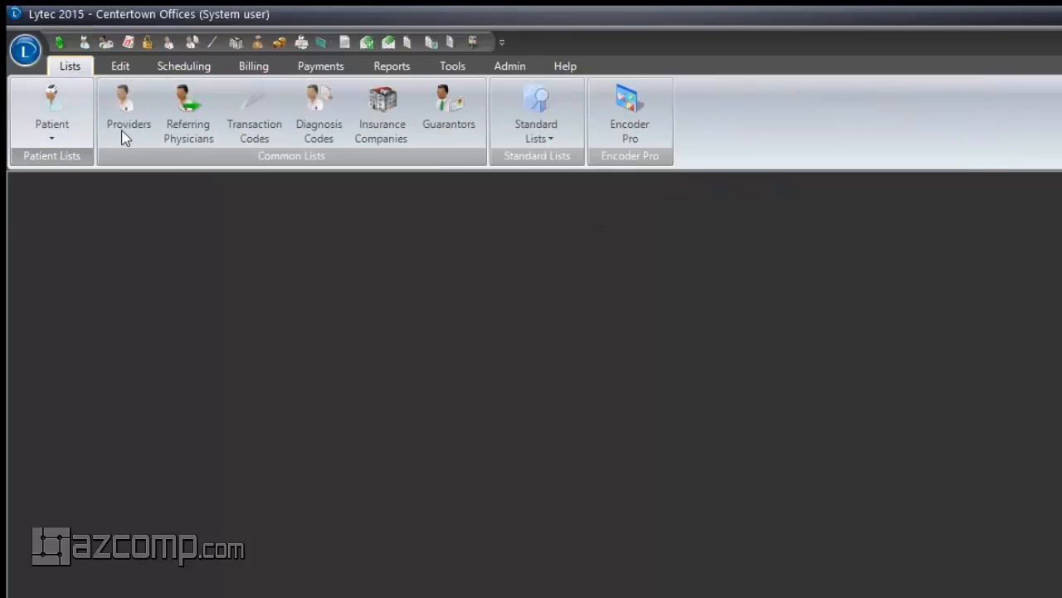
left_click(384, 113)
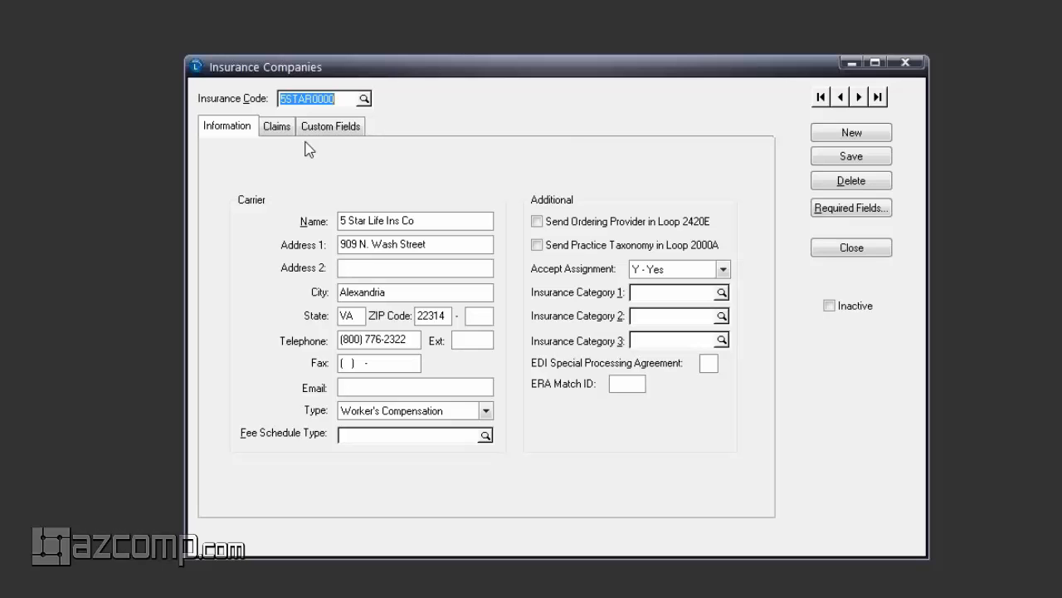
left_click(272, 128)
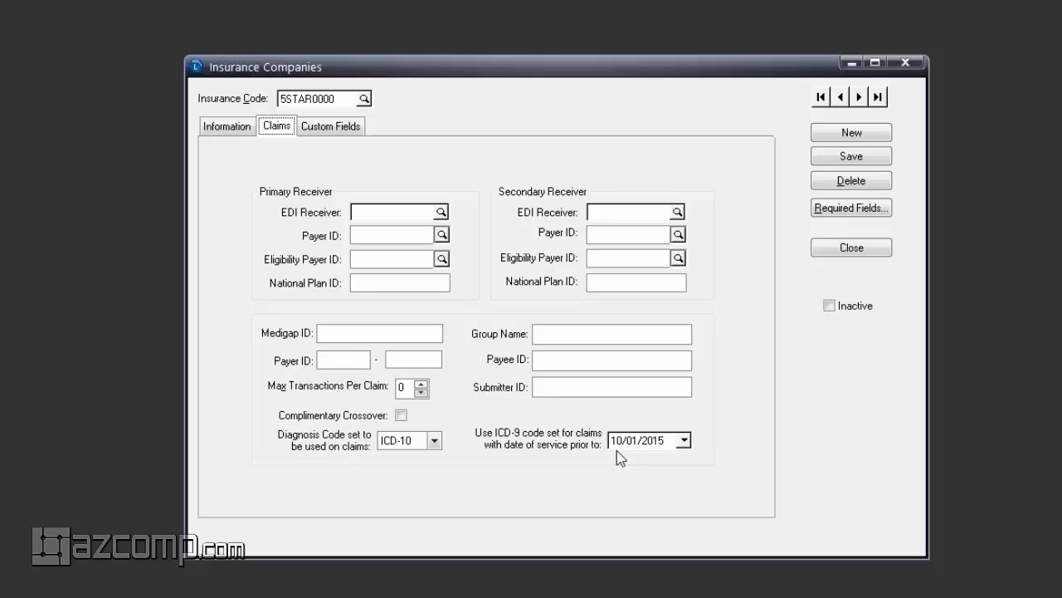
left_click(838, 249)
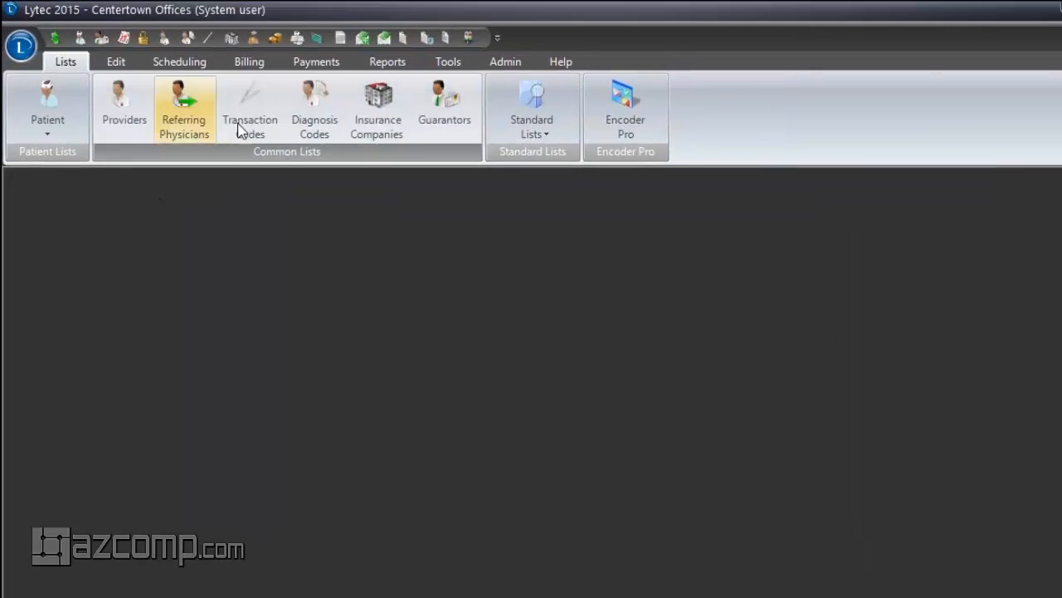
Step: Switch to Revenue Management, open the receivers configuration, and select the RELAYHEALTH ANSI 5010 CLAIMS receiver
left_click(250, 55)
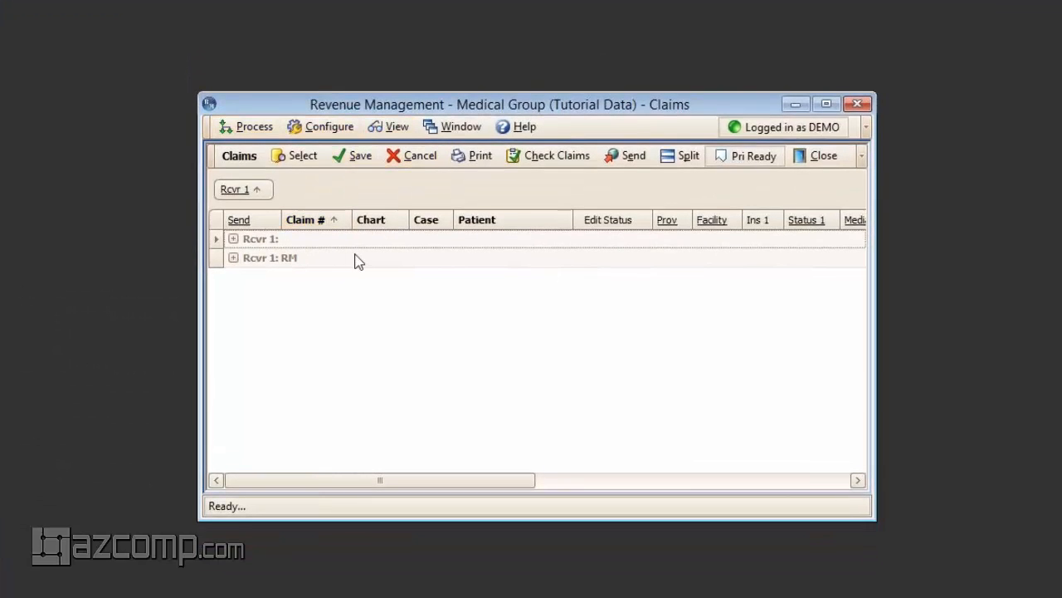
left_click(320, 134)
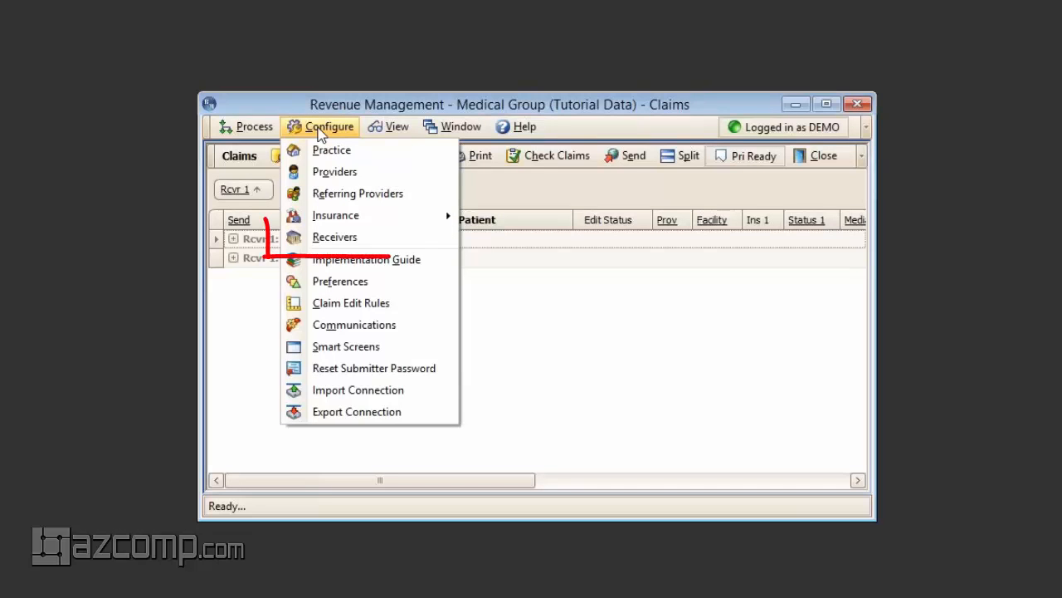
left_click(330, 238)
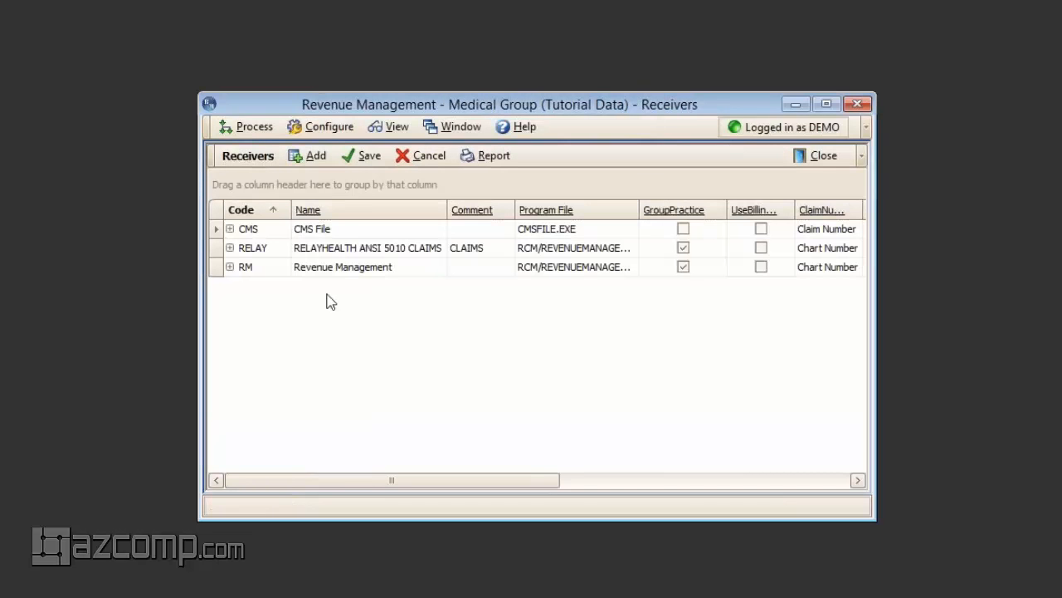
left_click(324, 253)
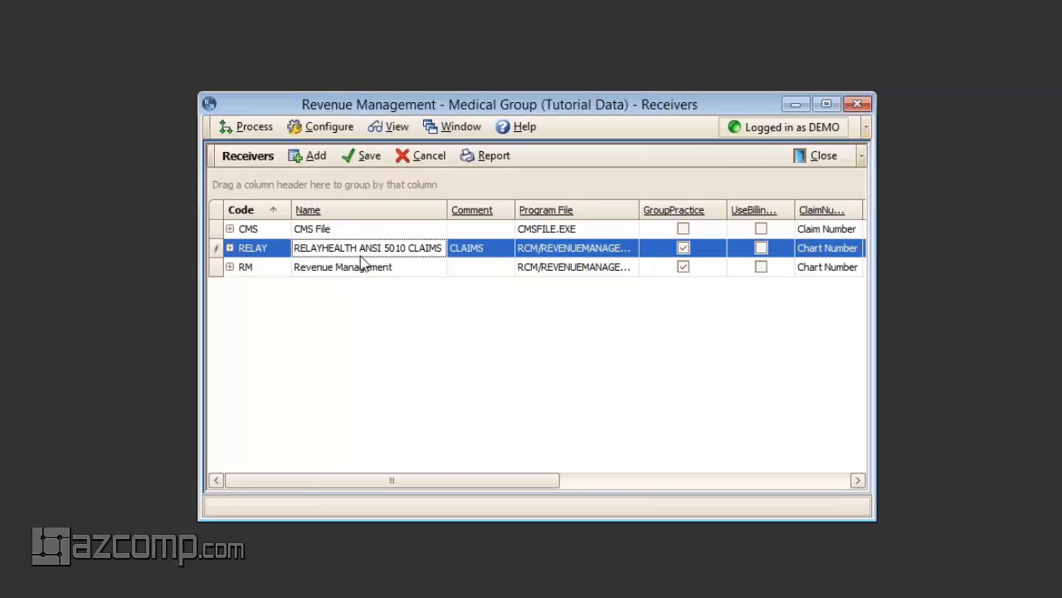
Step: Turn on Test Mode in the claims transaction set of the RELAY receiver and close the transaction set details
mouse_move(325, 488)
left_mouse_down()
mouse_move(362, 483)
mouse_move(326, 483)
left_mouse_up()
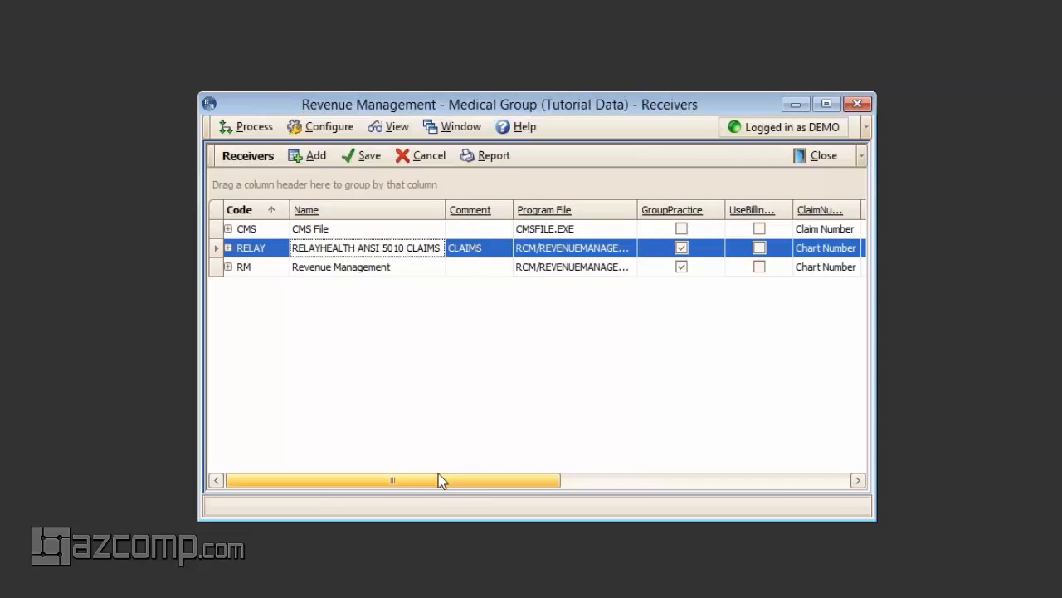
left_click_drag(436, 486, 719, 493)
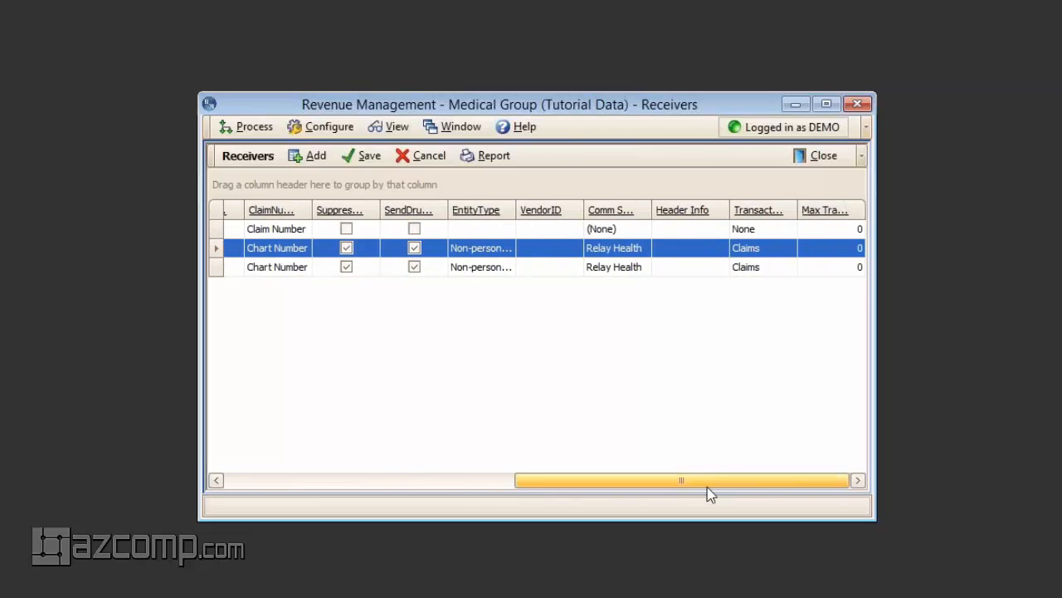
left_click(754, 250)
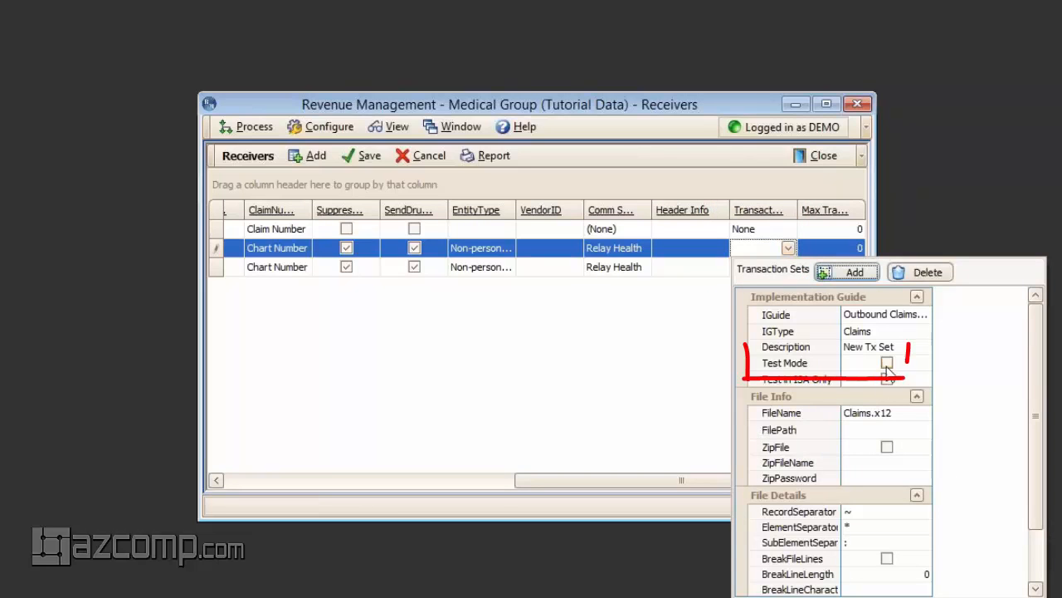
left_click(887, 364)
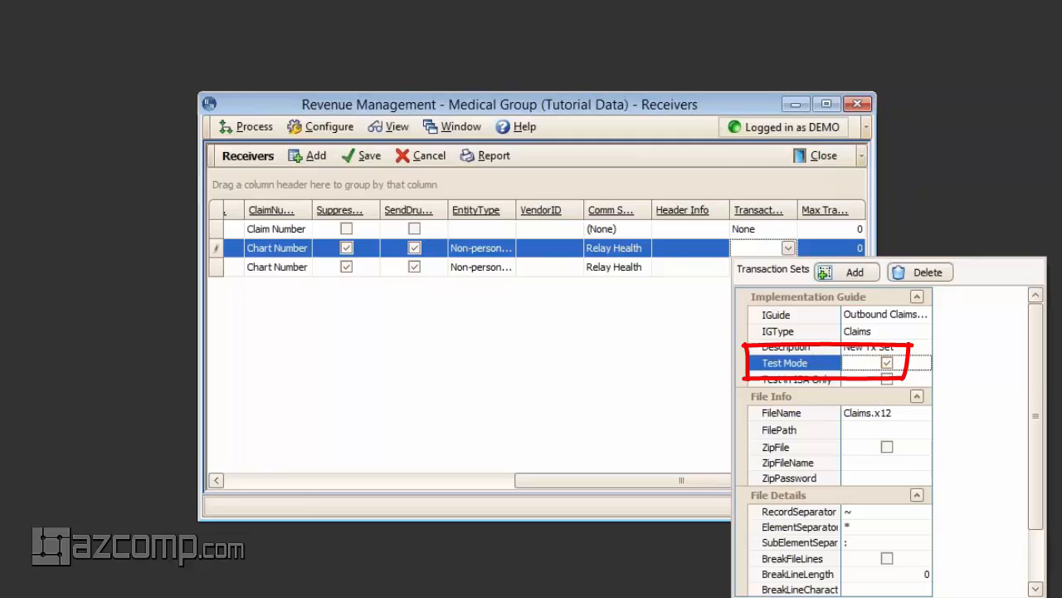
left_click(669, 458)
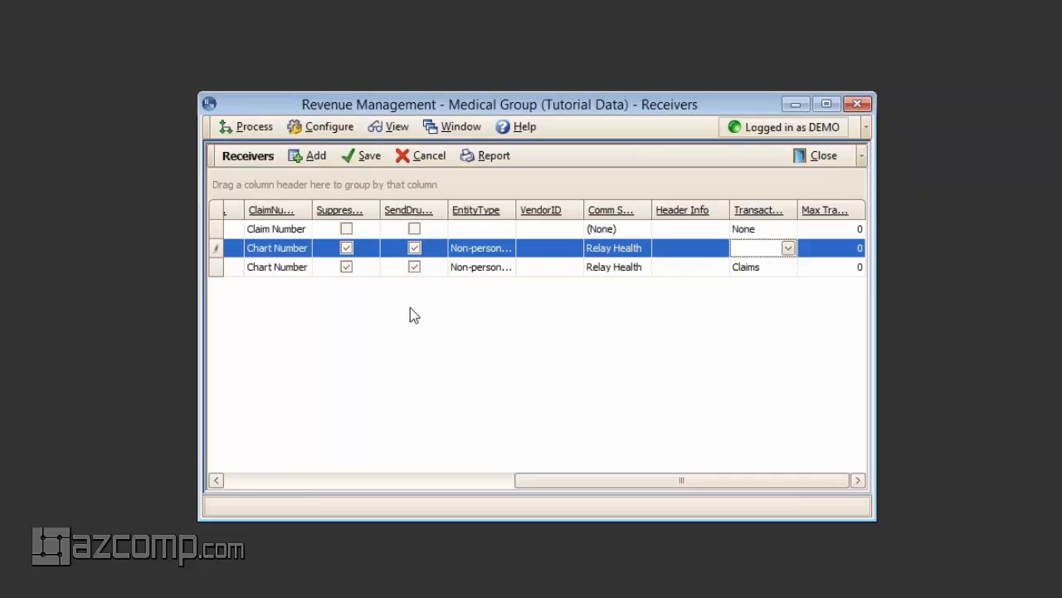
Step: Reopen the RELAY receiver's claims transaction set and turn Test Mode off
left_click(787, 248)
left_click(887, 365)
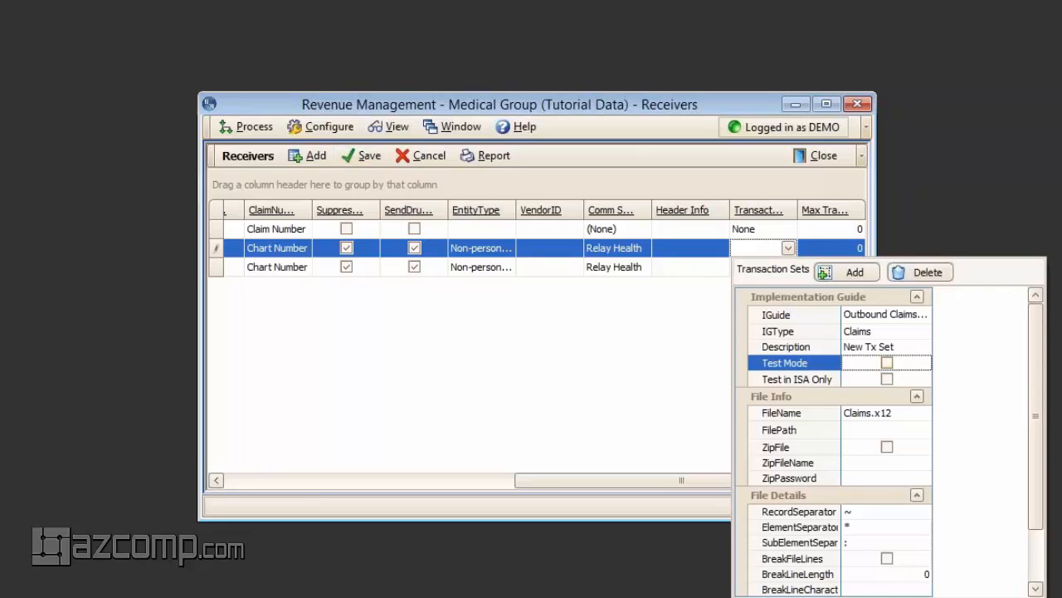
left_click(415, 210)
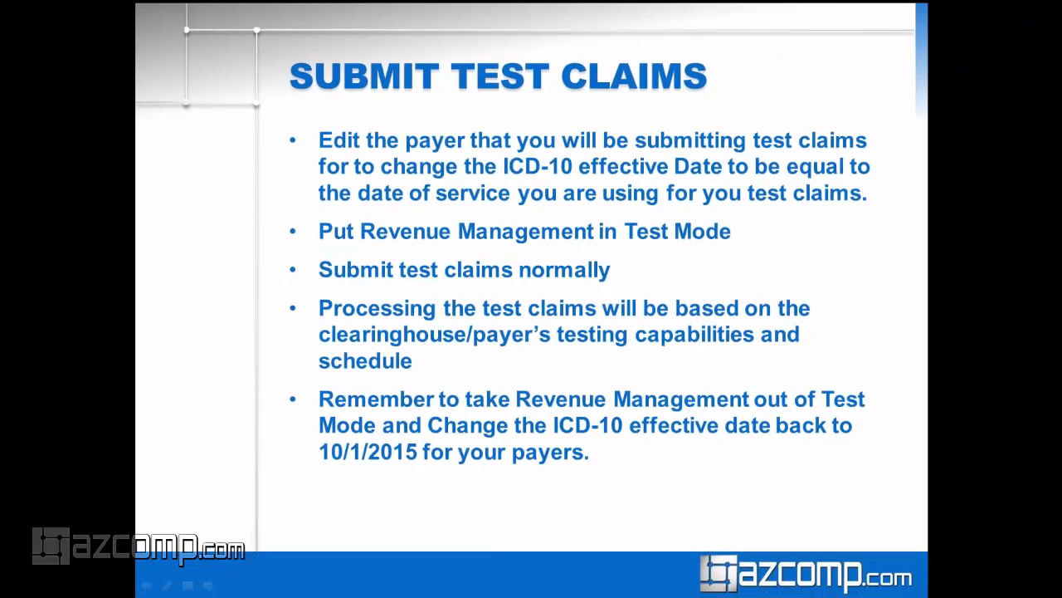
left_click(349, 317)
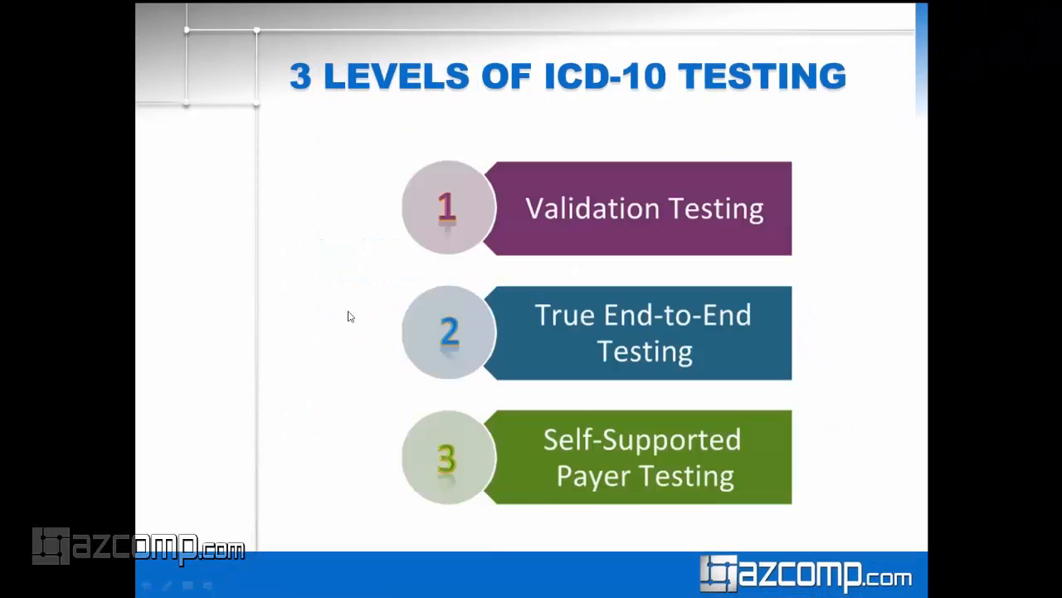